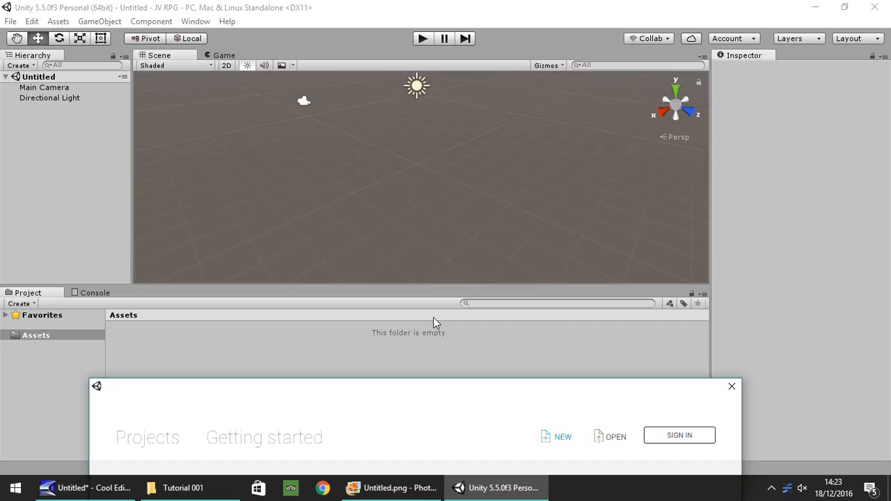
View the Unity Download Assistant component list in Photo Gallery and return to Unity.
left_click(374, 487)
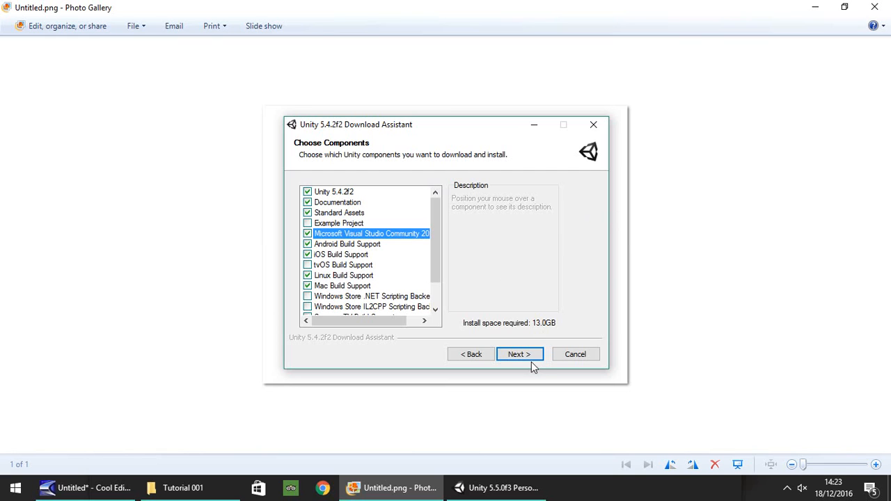
left_click(486, 495)
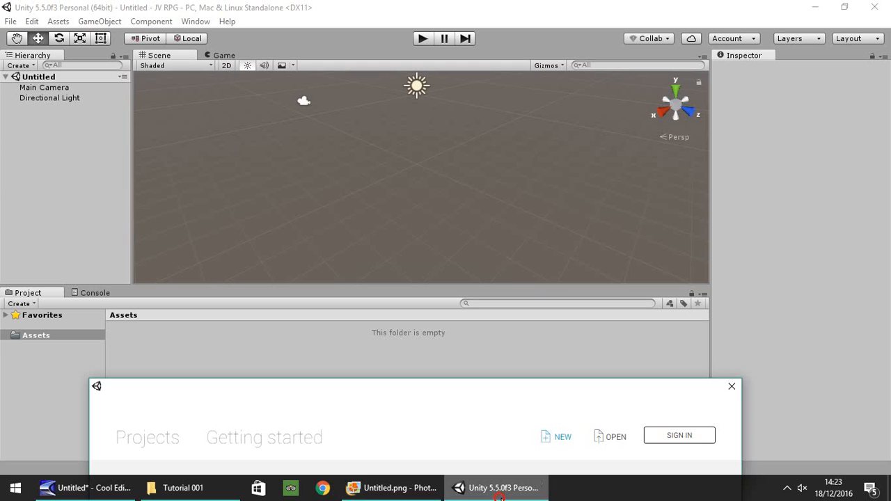
Fill in a new 3D project named RPG Unity, view the available asset packages, and close the form without creating the project.
left_click_drag(411, 392, 436, 74)
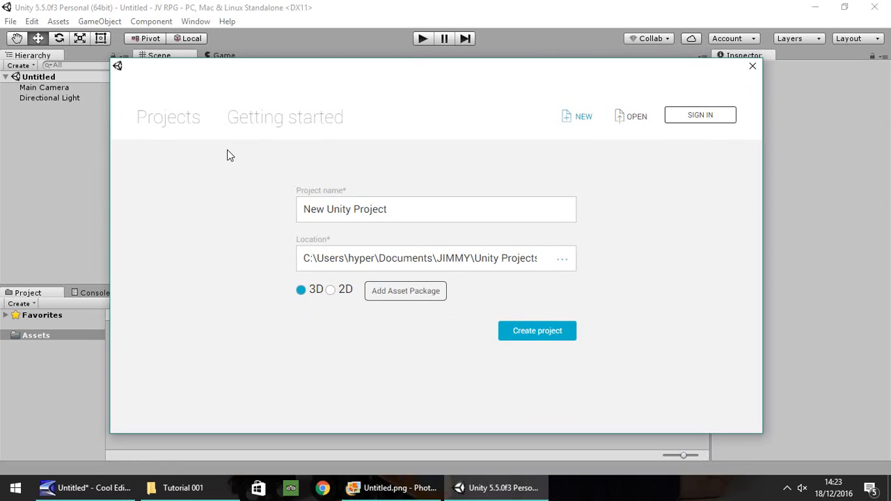
left_click_drag(473, 208, 297, 209)
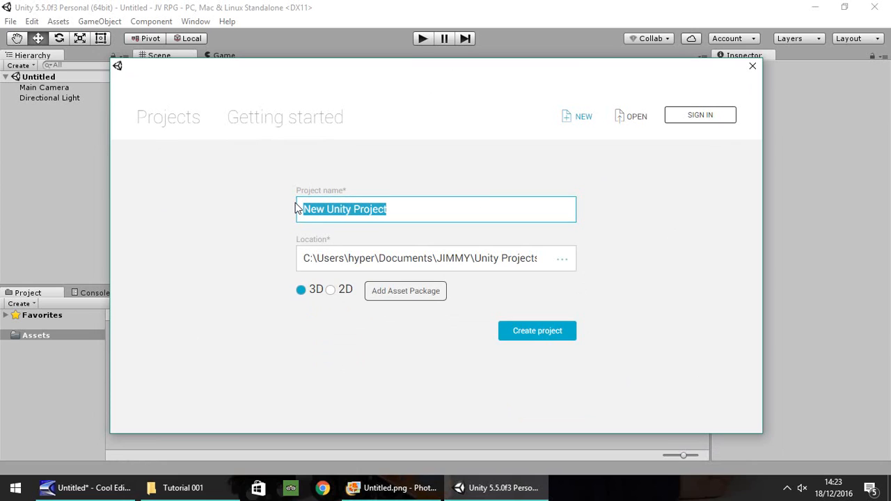
key("BackSpace")
type("R")
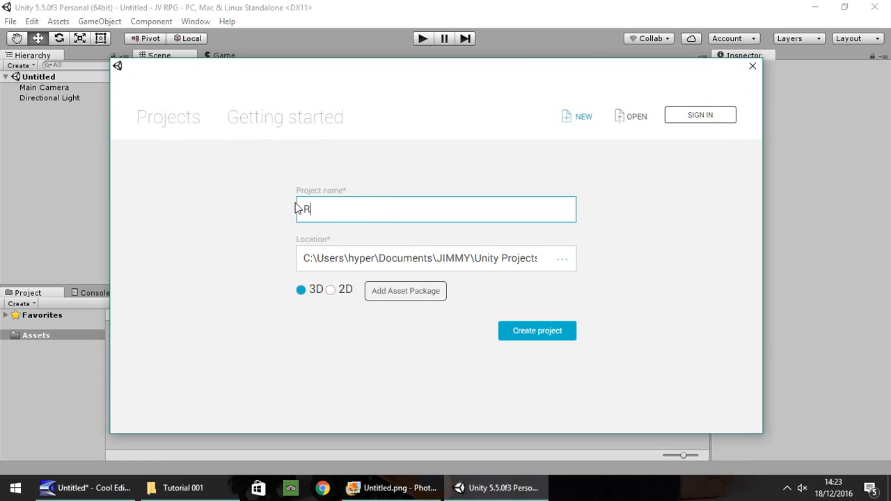
type("PG Unity")
left_click(380, 297)
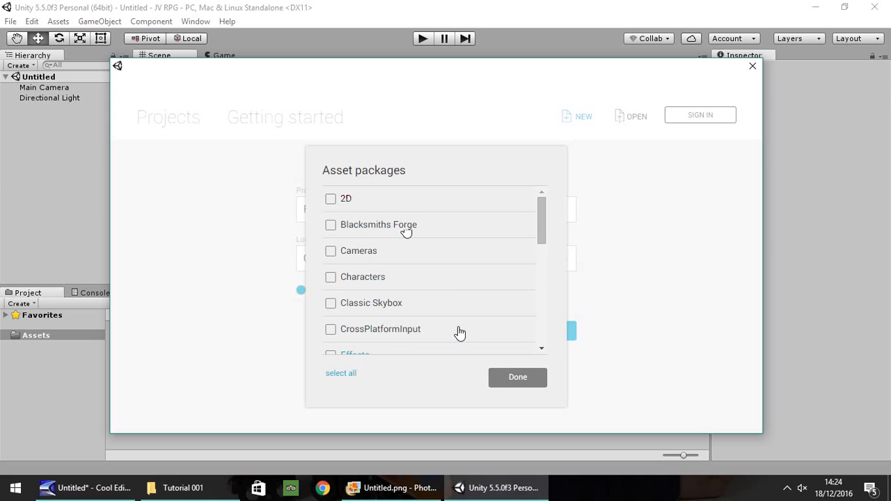
left_click(753, 66)
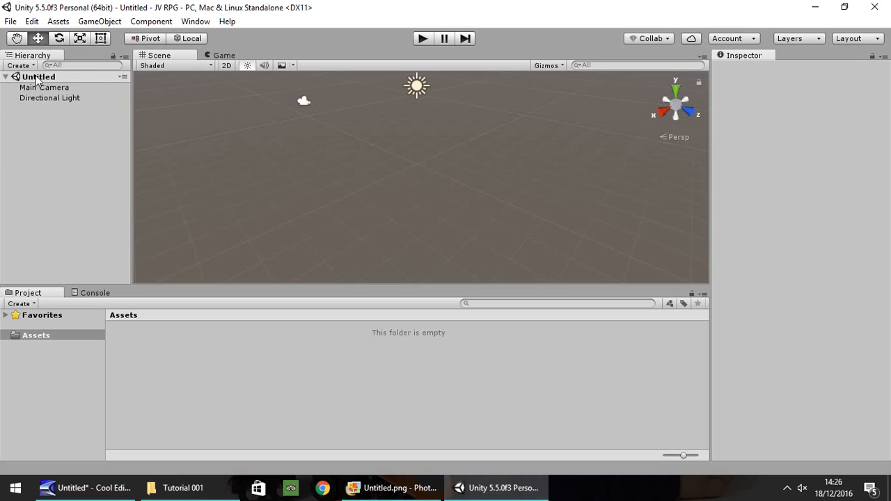
Collapse and expand the Untitled scene's hierarchy, and inspect the properties of the Main Camera and Directional Light.
left_click(6, 77)
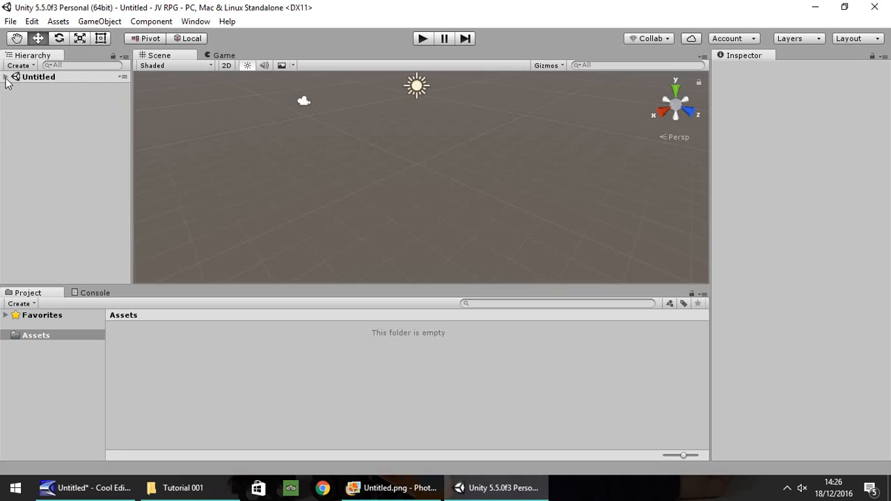
left_click(6, 77)
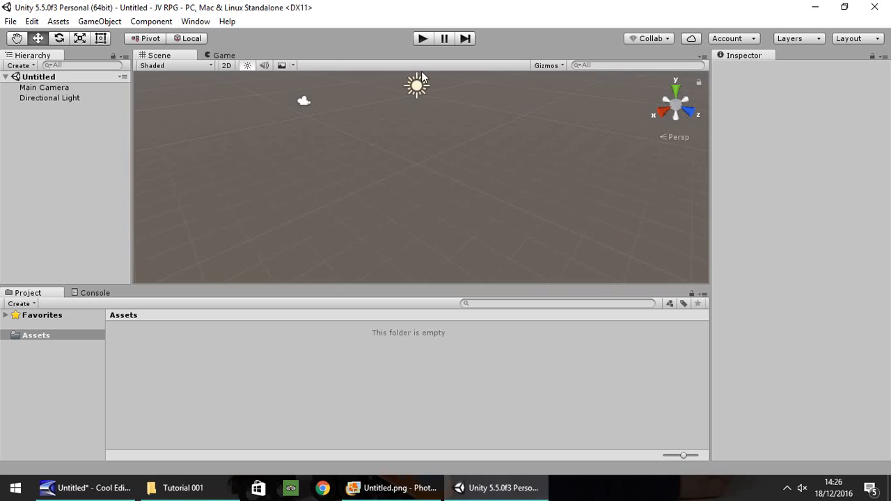
left_click(33, 88)
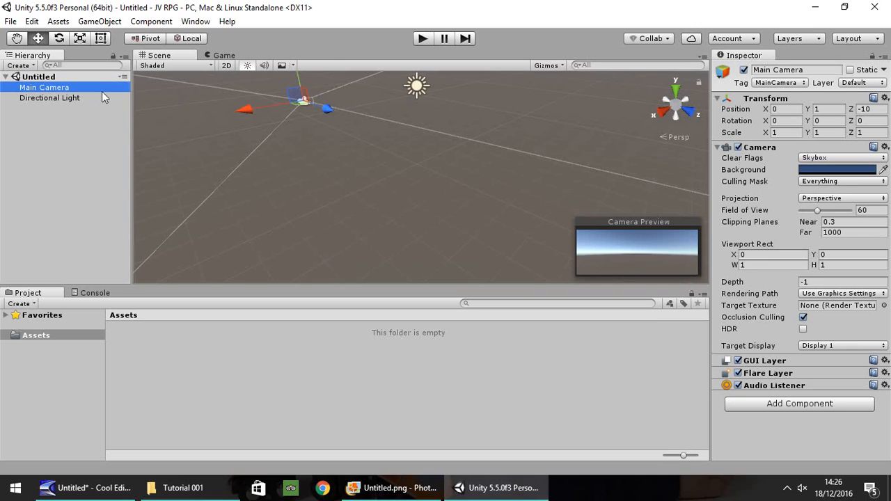
left_click(49, 98)
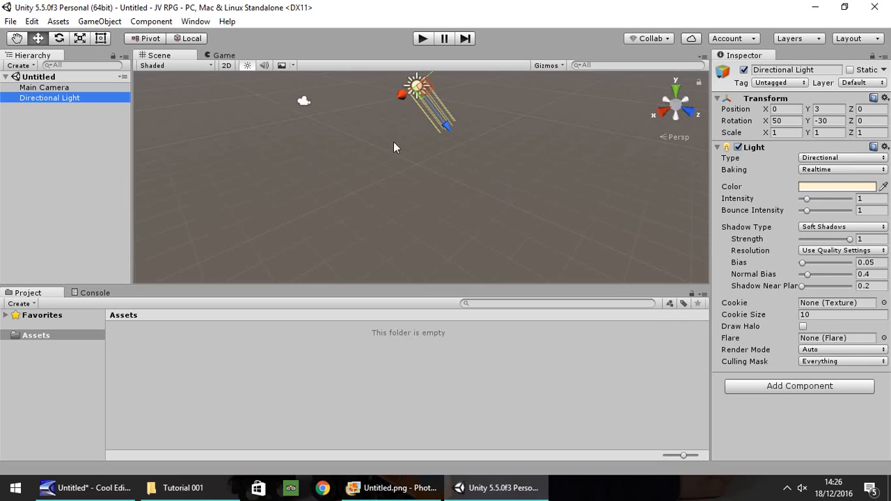
Preview the scene in the Game view, and run and stop a test play.
left_click(224, 55)
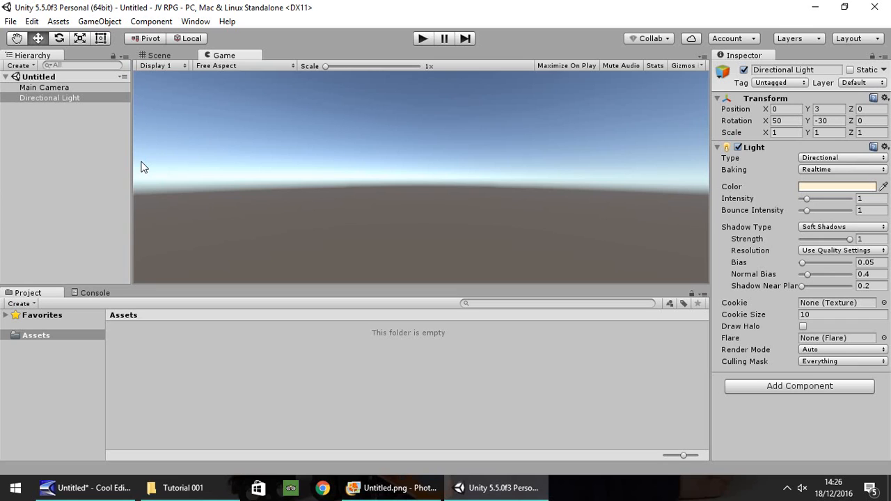
left_click(169, 60)
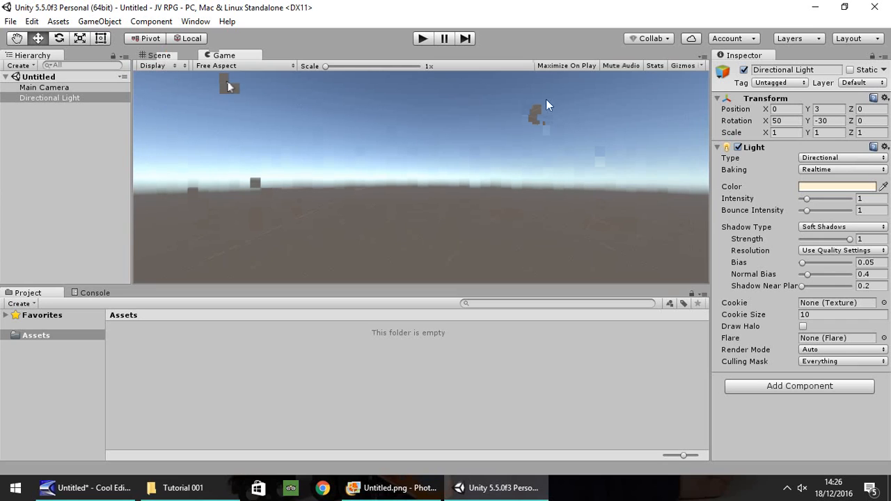
left_click(425, 39)
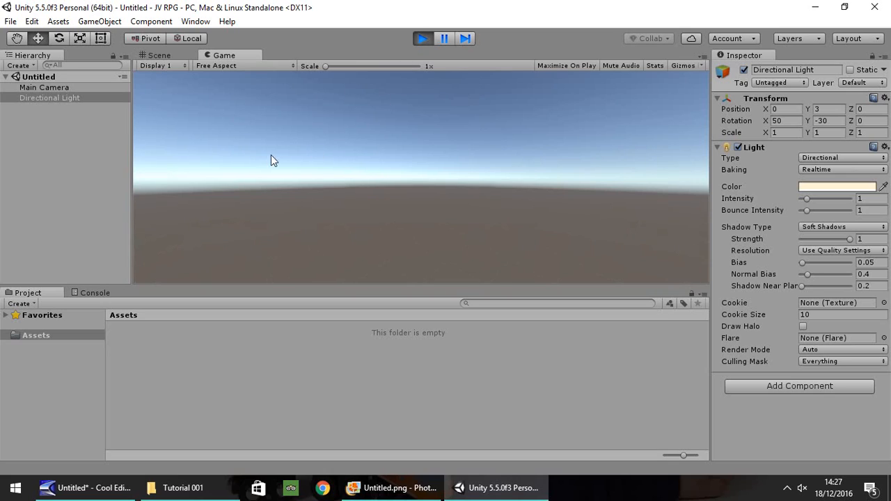
left_click(431, 37)
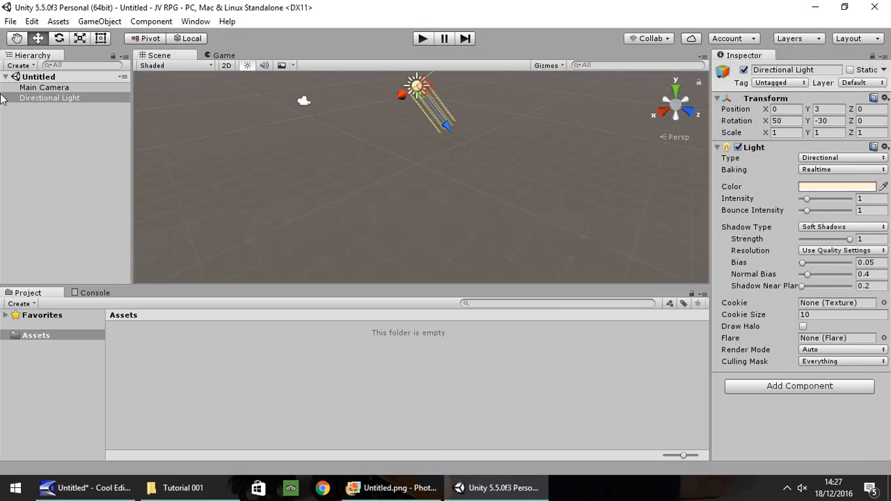
Test the Directional Light in play mode with Intensity 5.8 and Bounce Intensity 5.3, and stop playing.
left_click(57, 89)
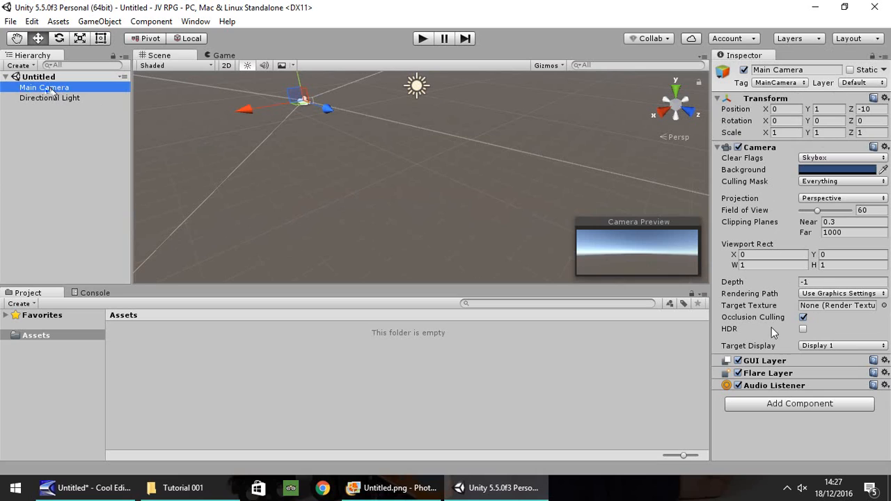
left_click(42, 98)
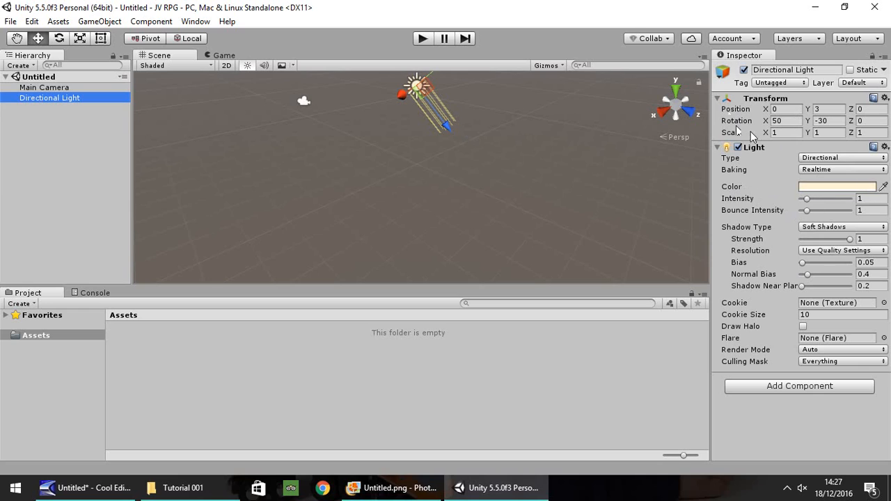
left_click(423, 39)
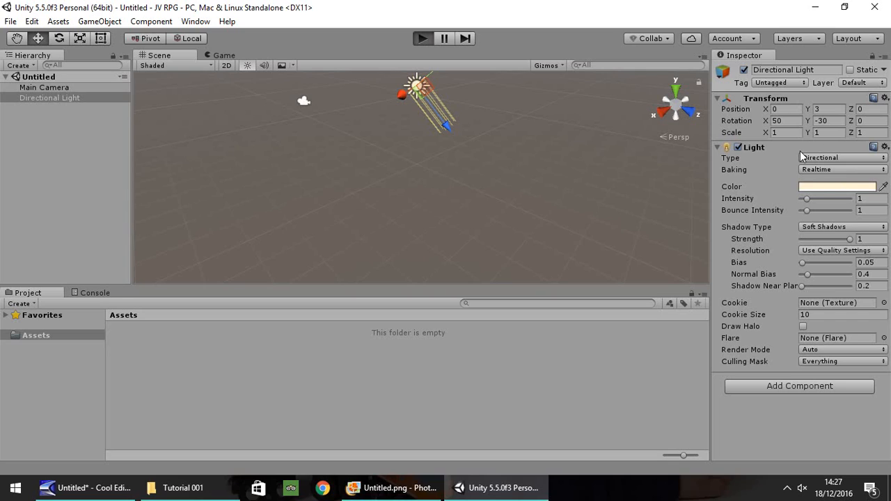
left_click_drag(808, 200, 823, 201)
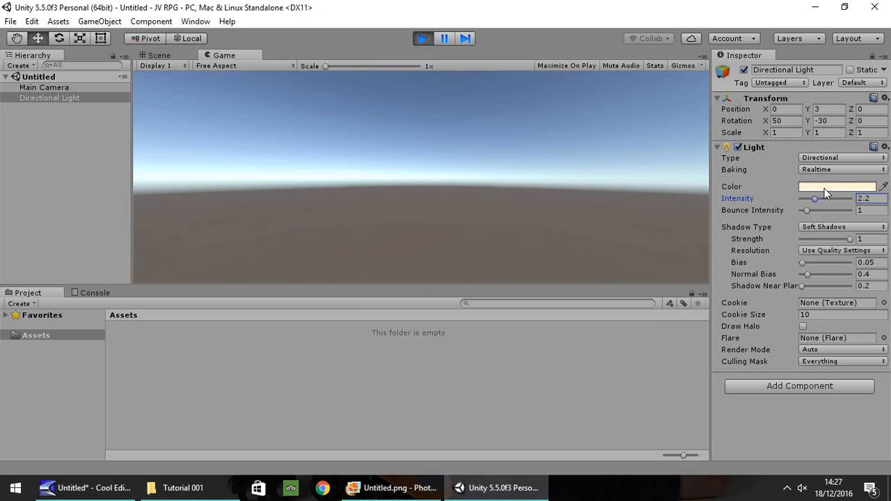
left_click_drag(819, 201, 393, 118)
left_click_drag(802, 199, 830, 210)
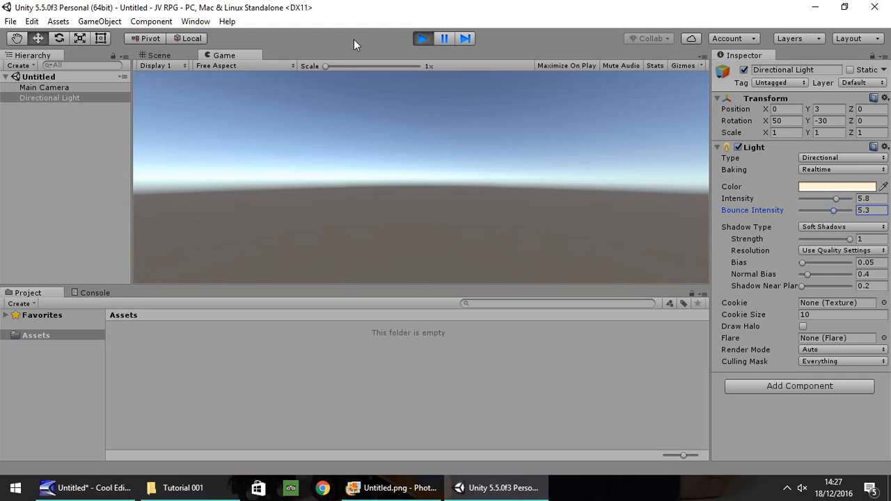
left_click(421, 39)
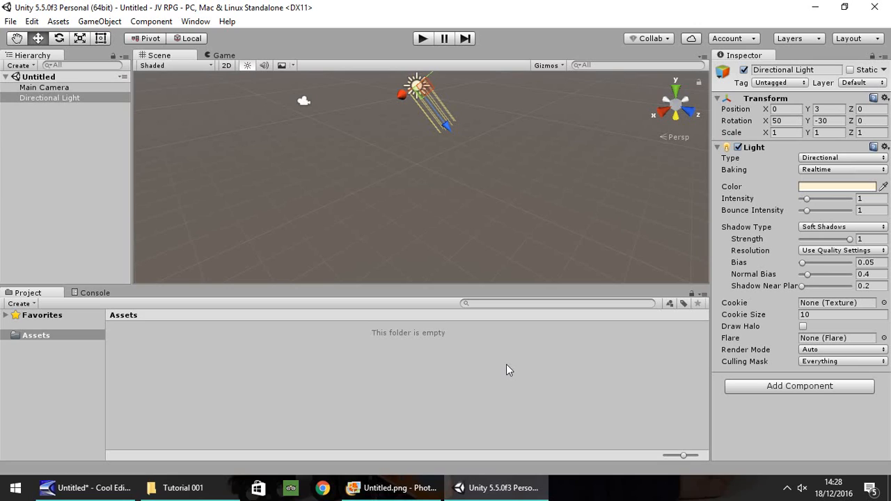
Create a folder with the default name inside Assets and open it from the expanded folder tree.
right_click(40, 337)
mouse_move(111, 100)
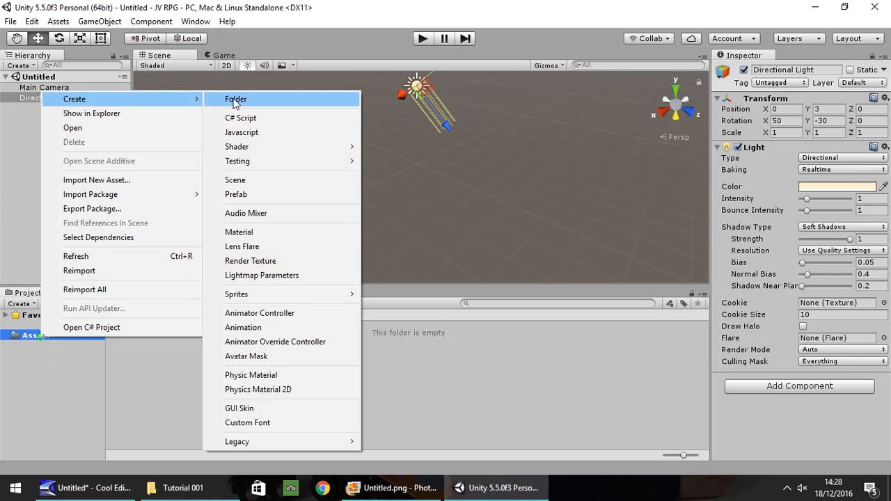
left_click(234, 99)
key("Return")
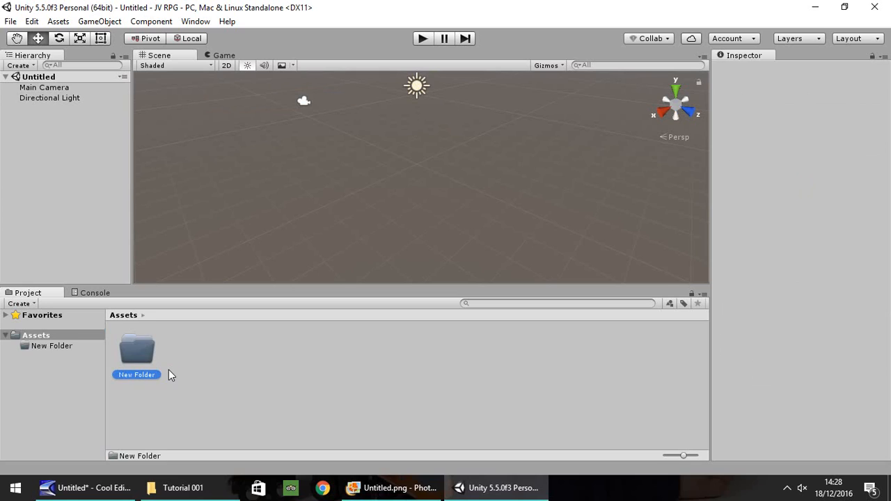
left_click(36, 344)
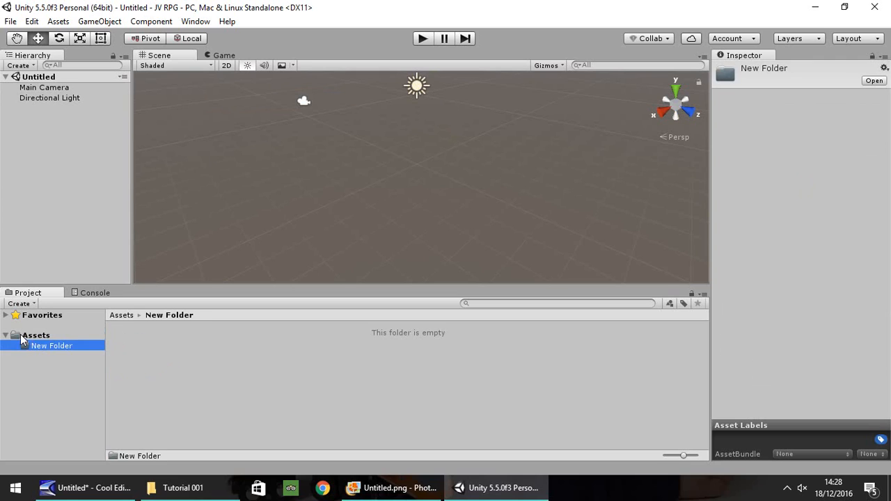
left_click(35, 335)
left_click(5, 334)
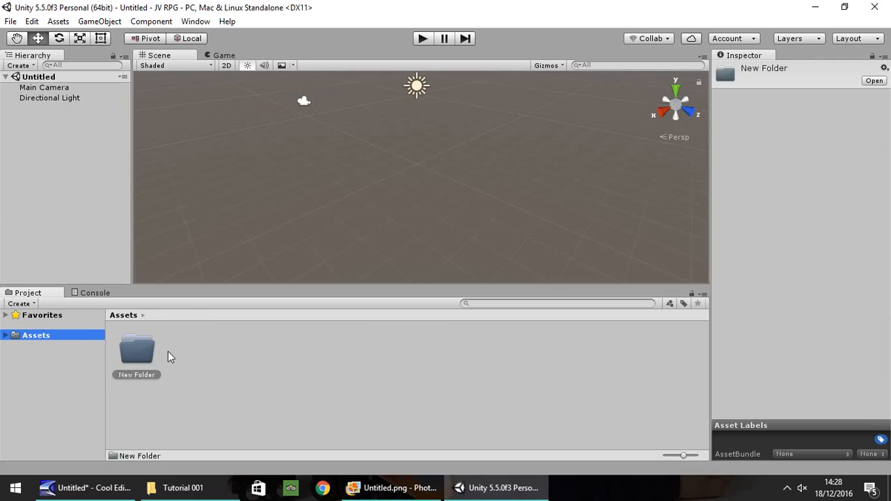
left_click(5, 336)
left_click(50, 346)
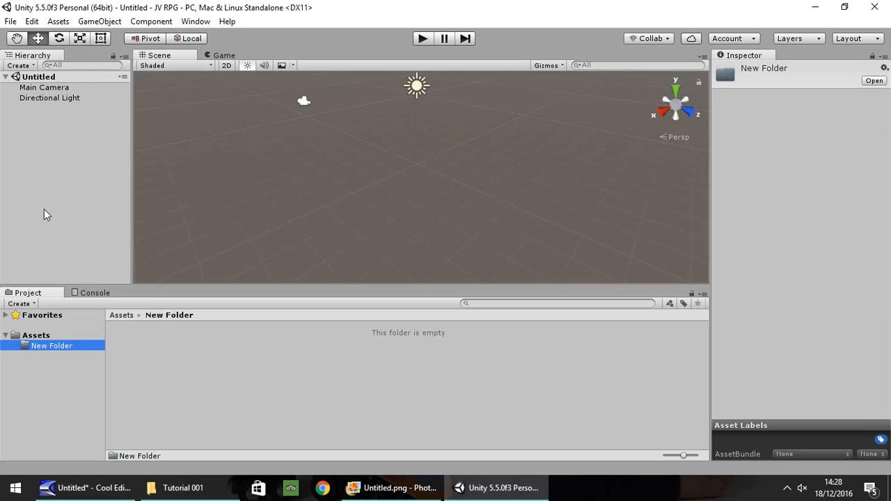
Delete the New Folder from Assets.
left_click(42, 343)
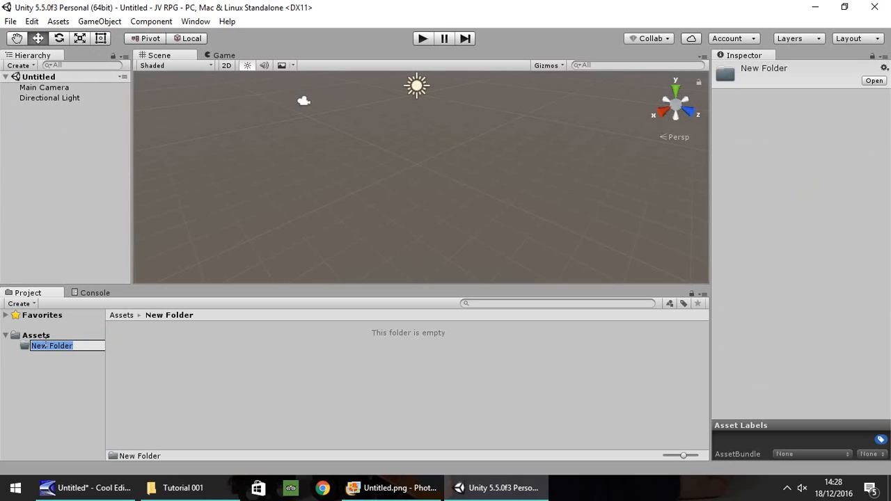
key("BackSpace")
left_click(42, 355)
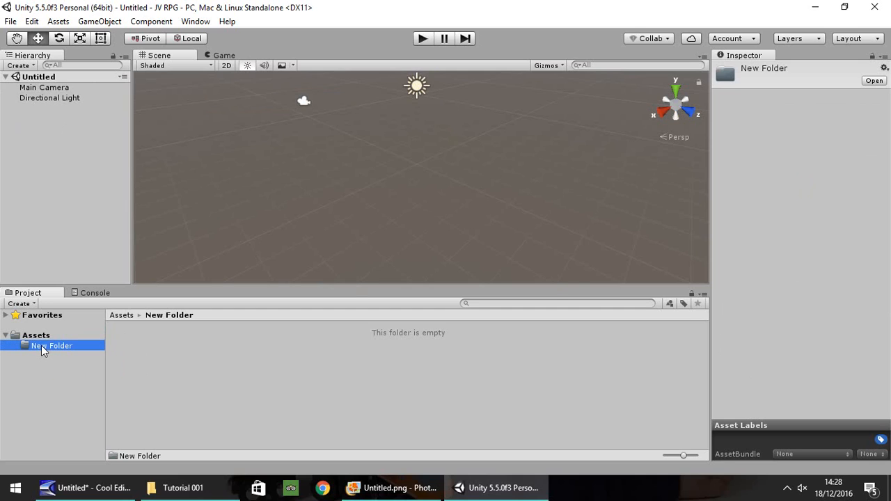
key("Delete")
key("Return")
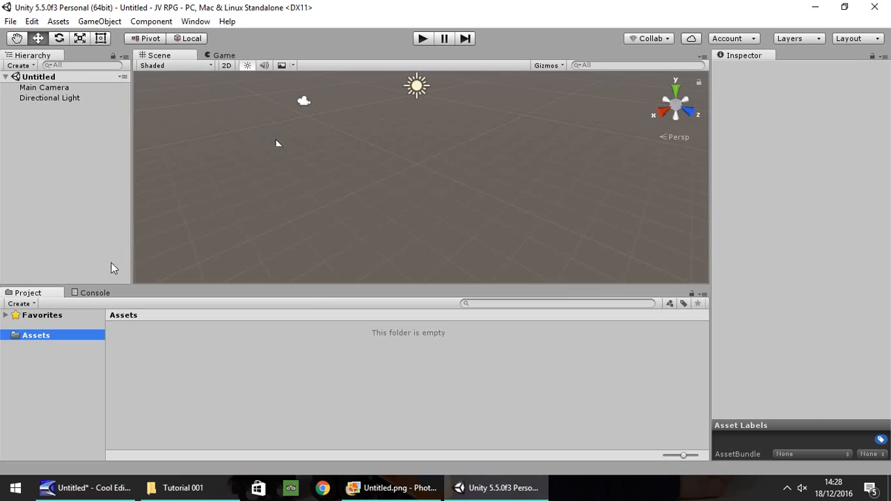
View the Console and return to the project's assets.
left_click(97, 294)
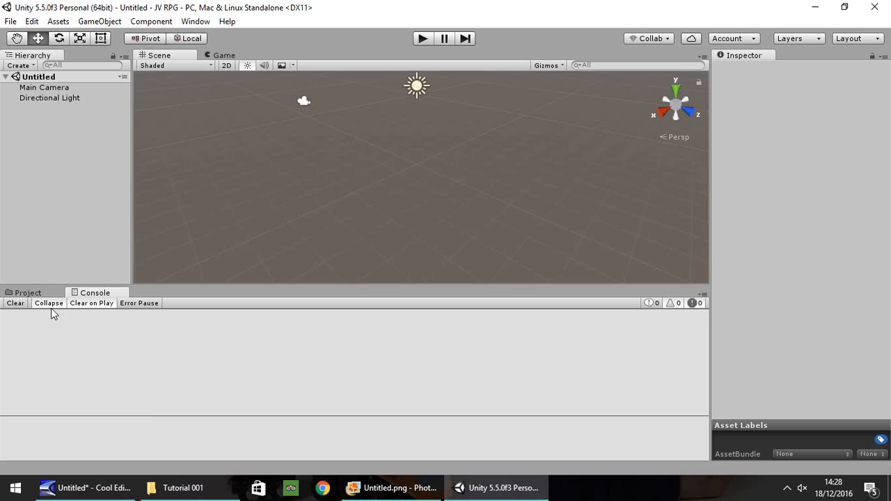
left_click(28, 293)
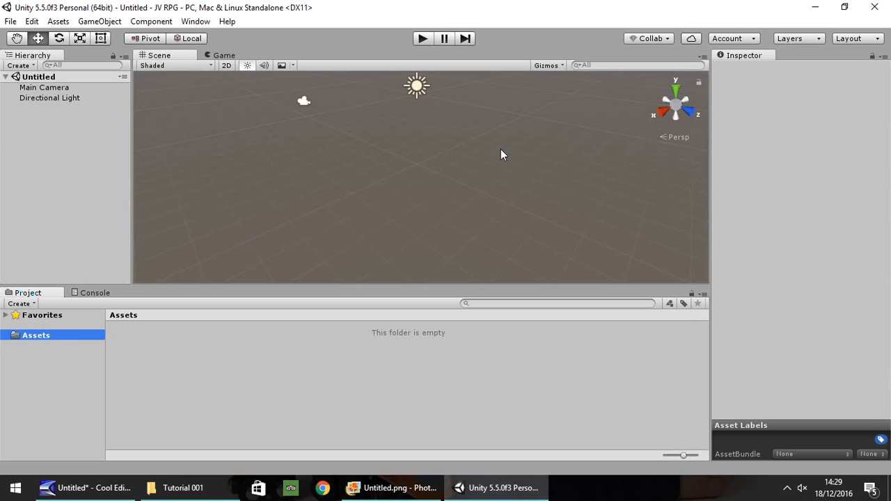
Add a 3D Cube object to the scene.
left_click(102, 21)
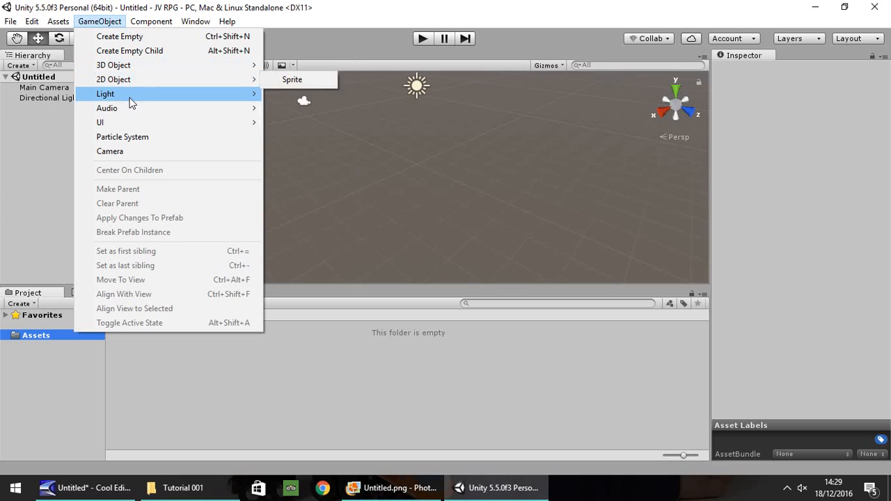
mouse_move(124, 124)
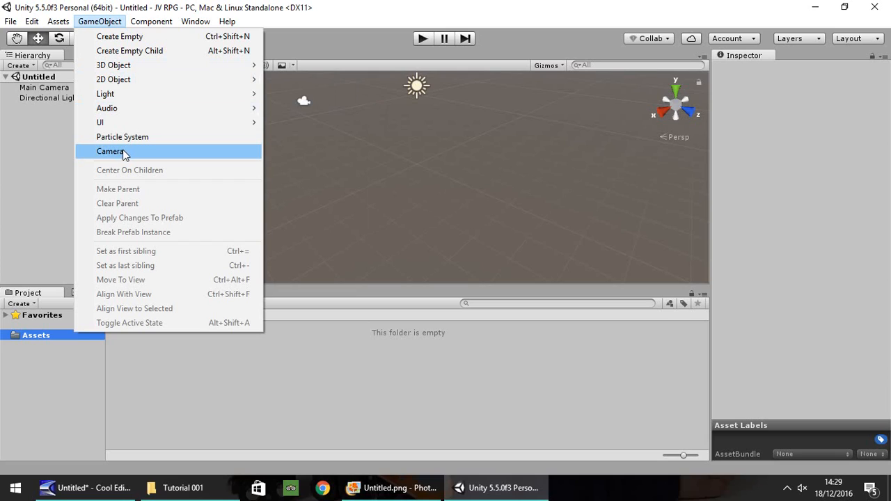
mouse_move(125, 69)
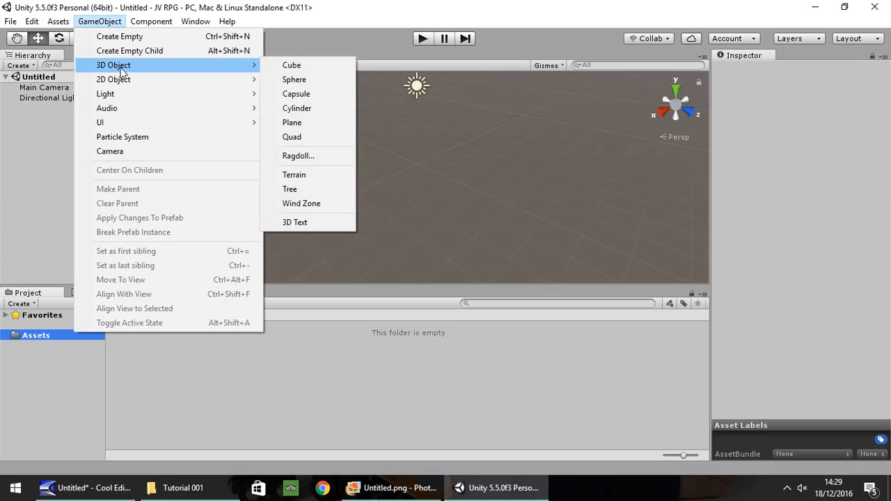
left_click(306, 66)
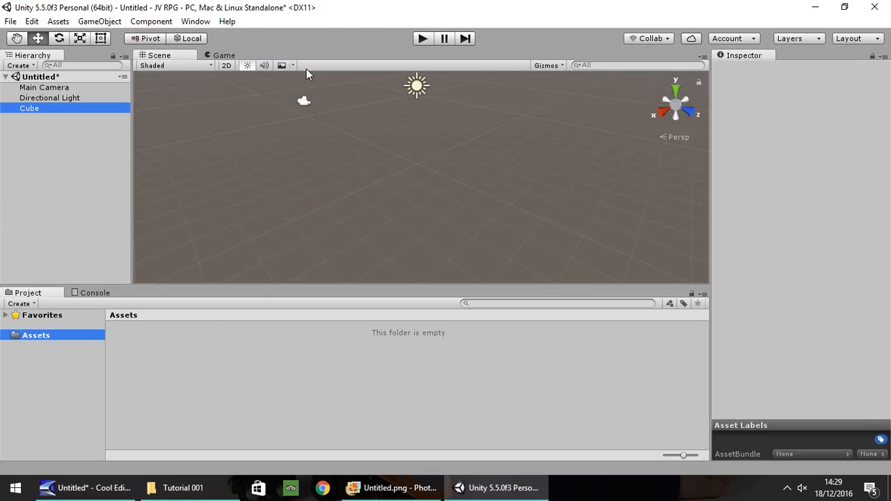
Inspect the properties of the Cube and the Directional Light, and look at the Cube up close in the scene.
left_click(41, 108)
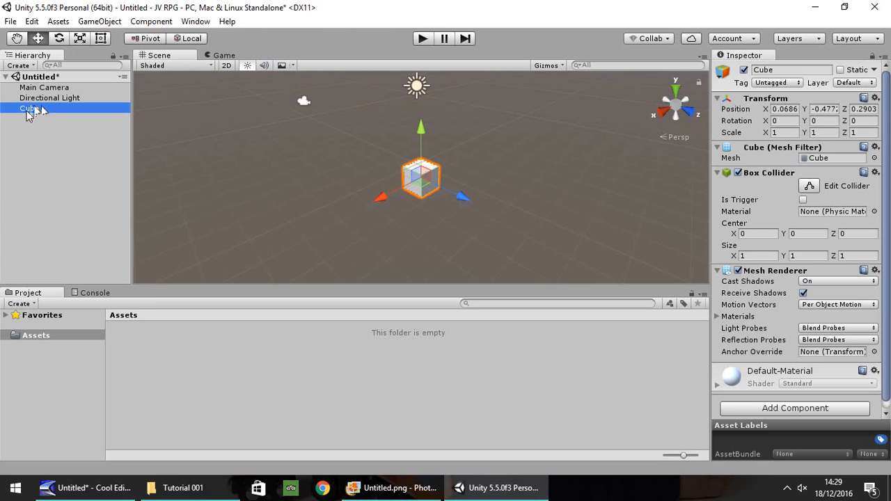
left_click(396, 223)
left_click(421, 174)
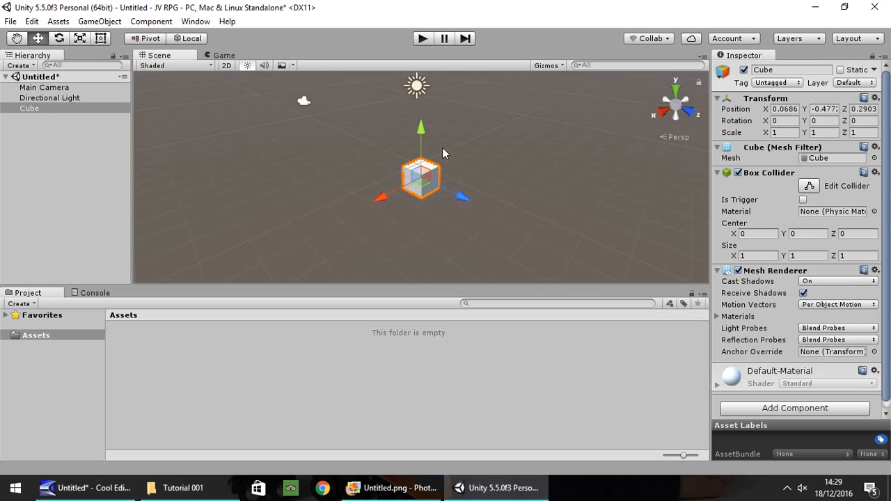
left_click(62, 97)
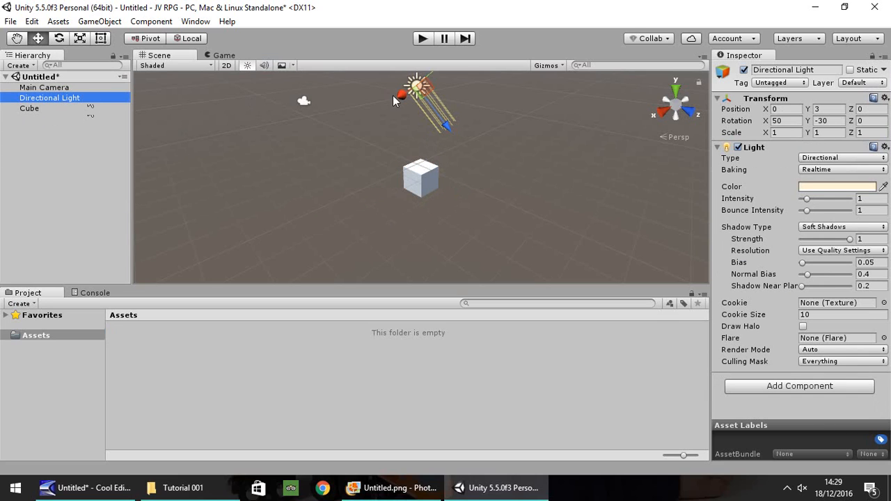
left_click(39, 110)
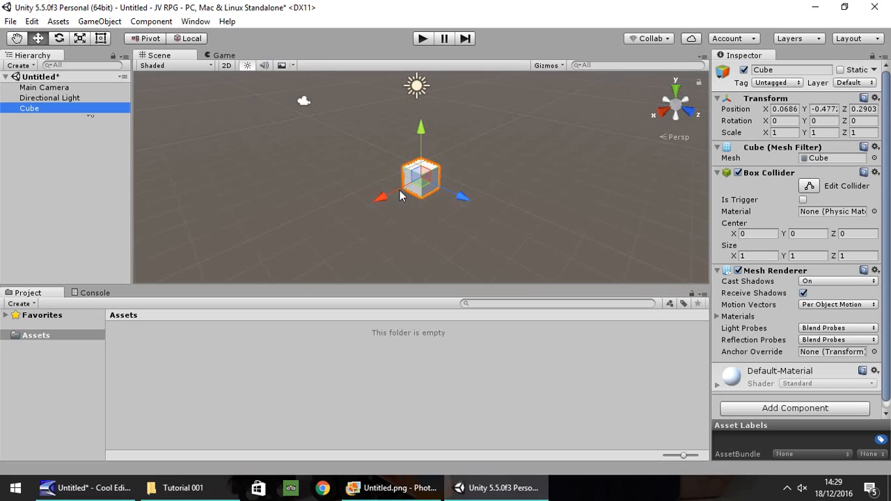
scroll(428, 173, "up", 10)
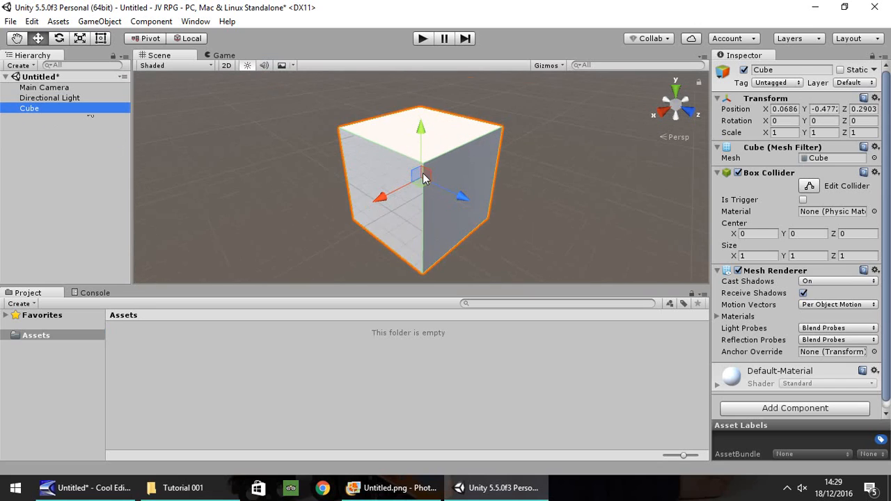
scroll(305, 104, "down", 10)
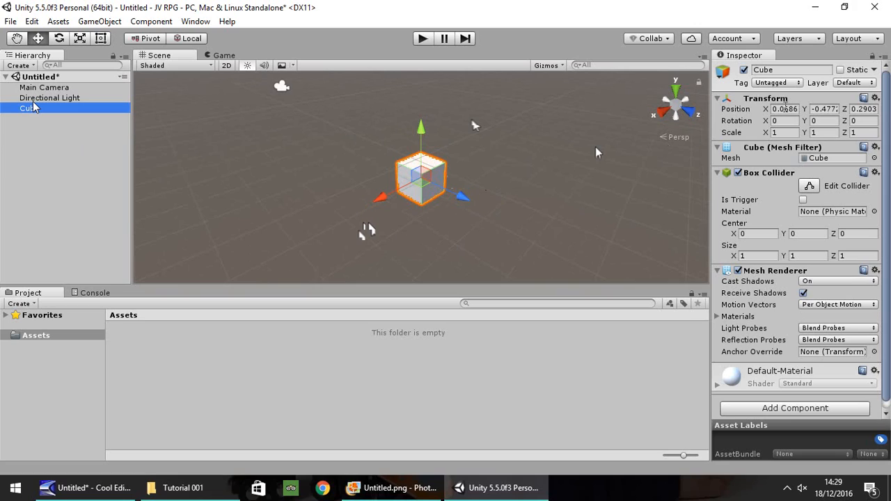
Set the Cube's position to X 0, Y 0, Z 0.
left_click(785, 109)
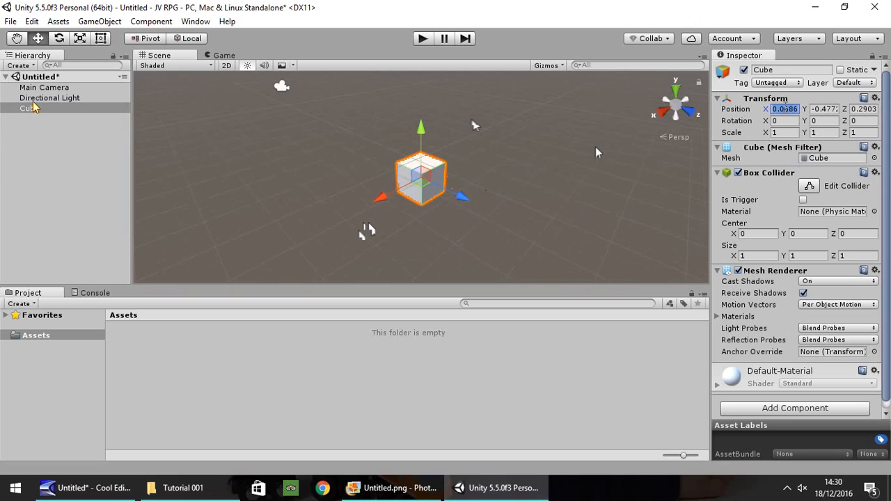
type("0")
key("Tab")
type("0")
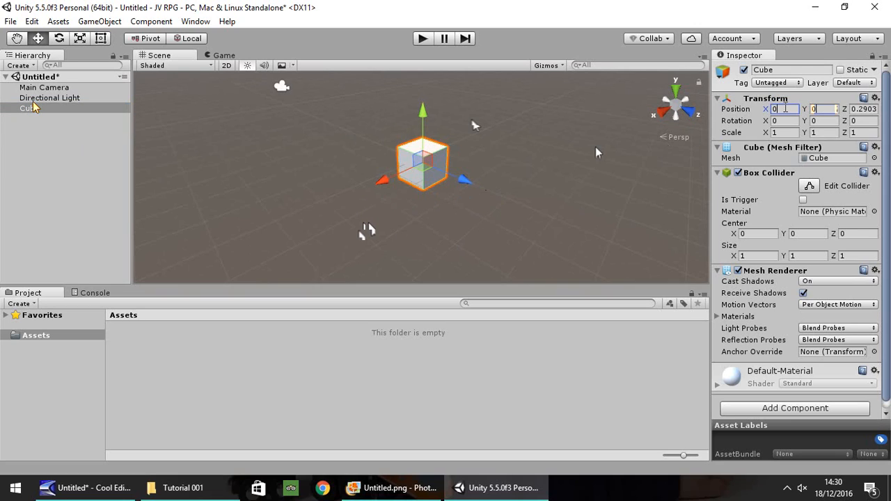
key("Tab")
type("0")
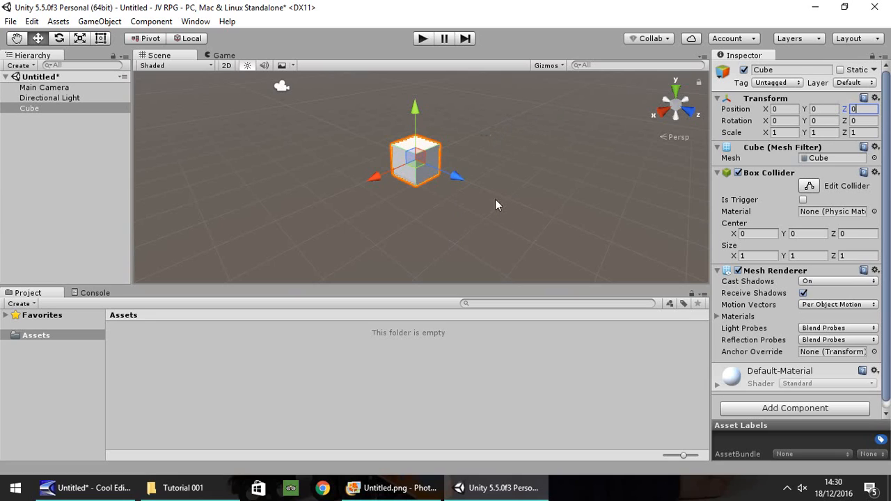
Deselect the Cube and select it again directly in the scene view.
left_click(498, 229)
left_click(437, 138)
left_click(510, 132)
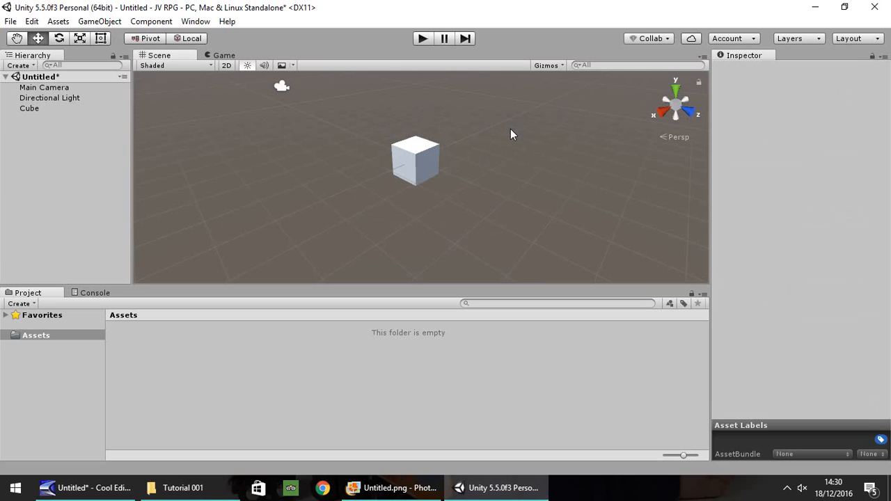
left_click(436, 166)
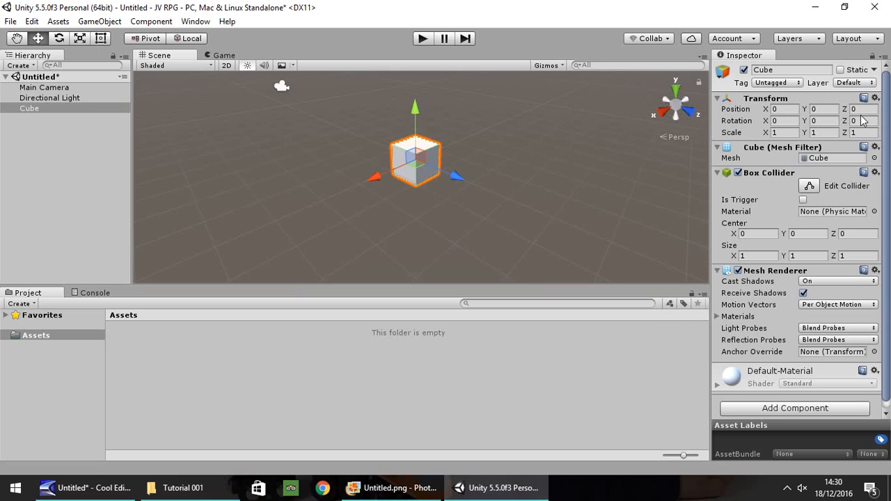
Try X rotations of about 4.72 and 50 on the Cube, and clear the entered value.
left_click(789, 123)
left_click_drag(765, 121, 875, 117)
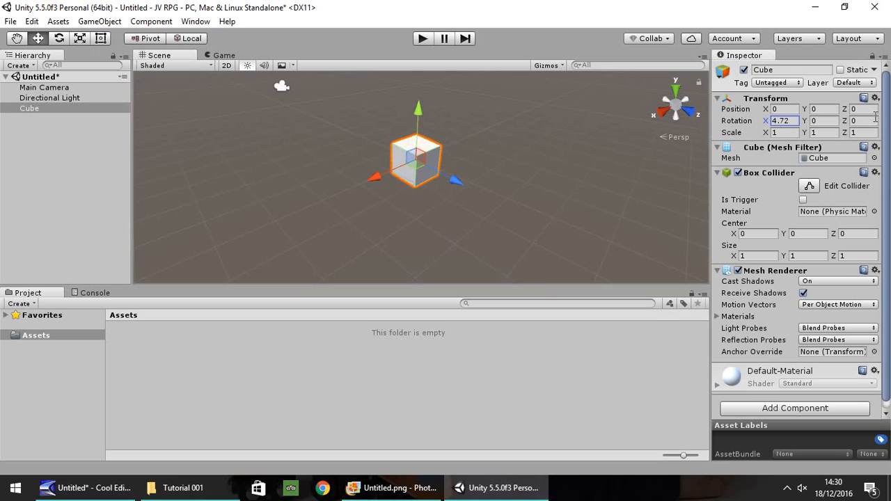
left_click(795, 120)
type("50")
key("BackSpace")
key("BackSpace")
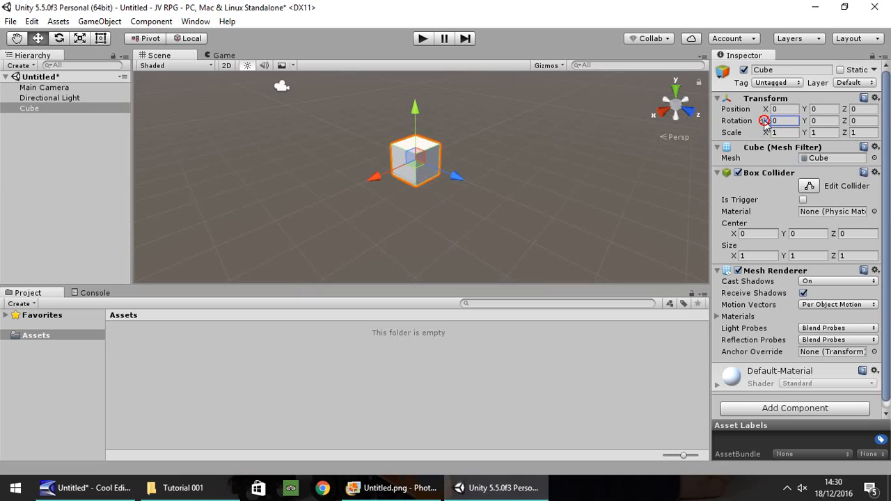
Rotate the Cube freely to about X 4.24, Y 38.04 and Z 4.99.
left_click_drag(765, 121, 723, 121)
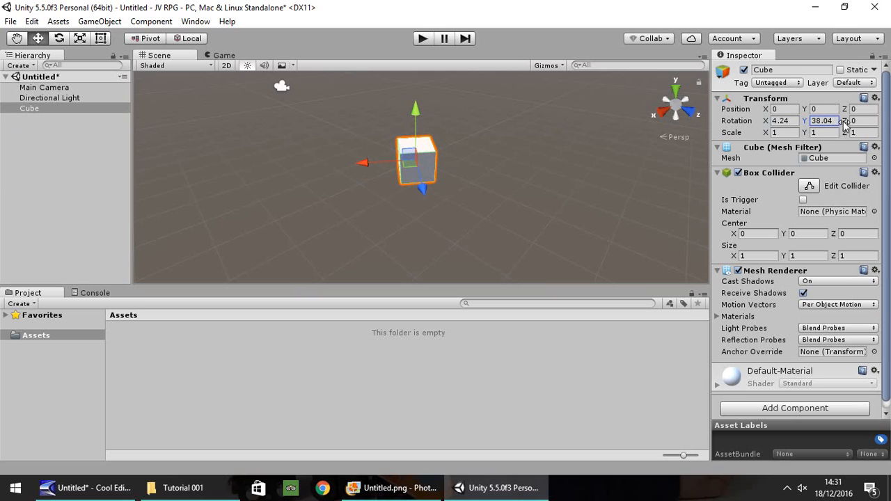
left_click_drag(844, 121, 39, 125)
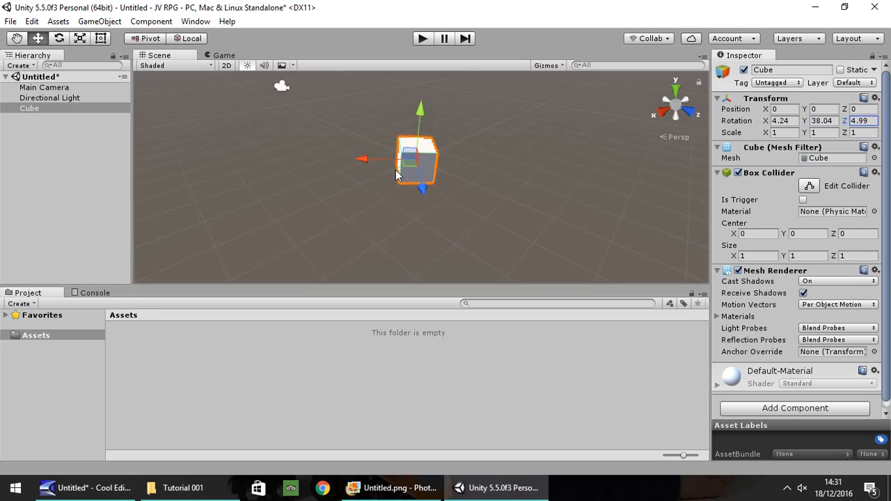
Frame the rotated Cube in the scene view and examine it from nearer and farther away.
scroll(425, 139, "down", 5)
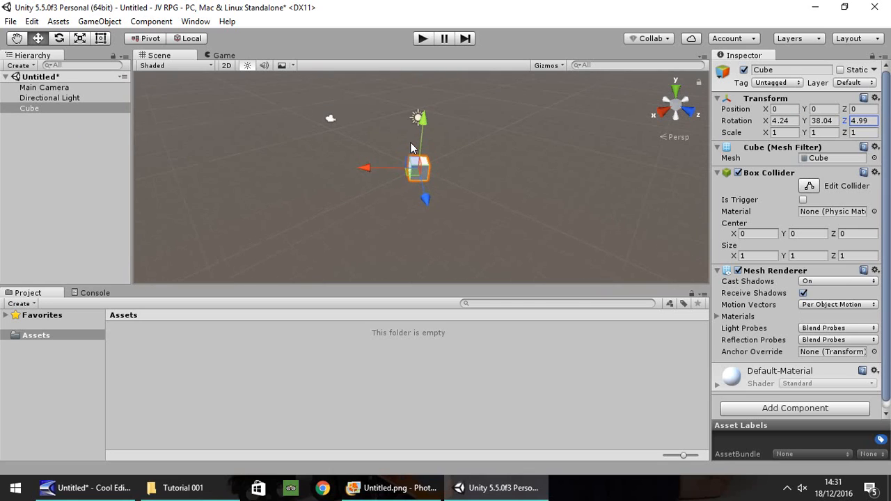
scroll(411, 148, "down", 3)
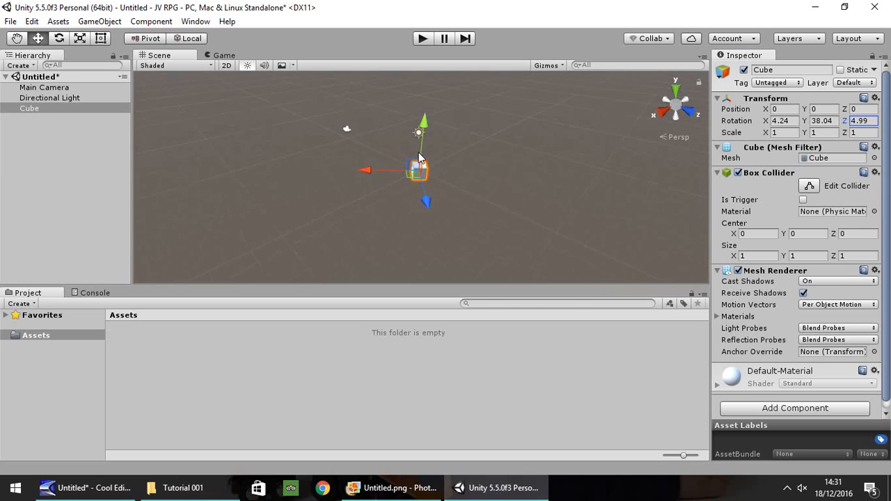
double_click(29, 108)
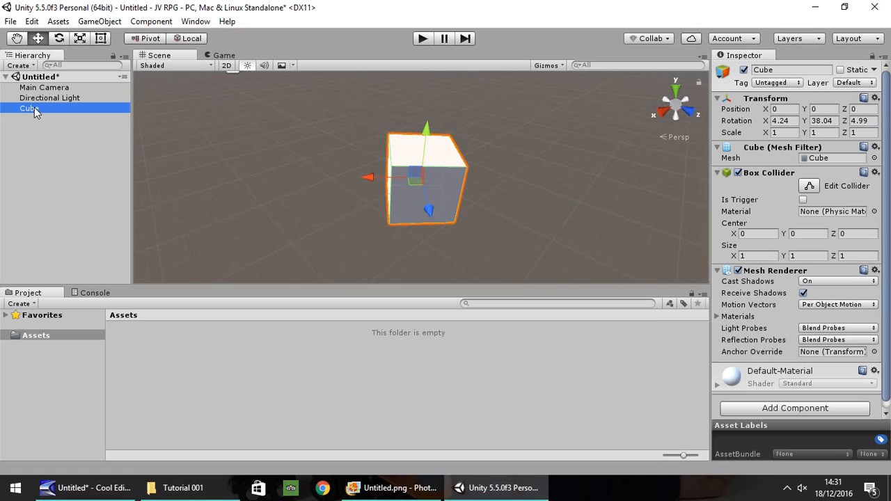
scroll(406, 192, "down", 5)
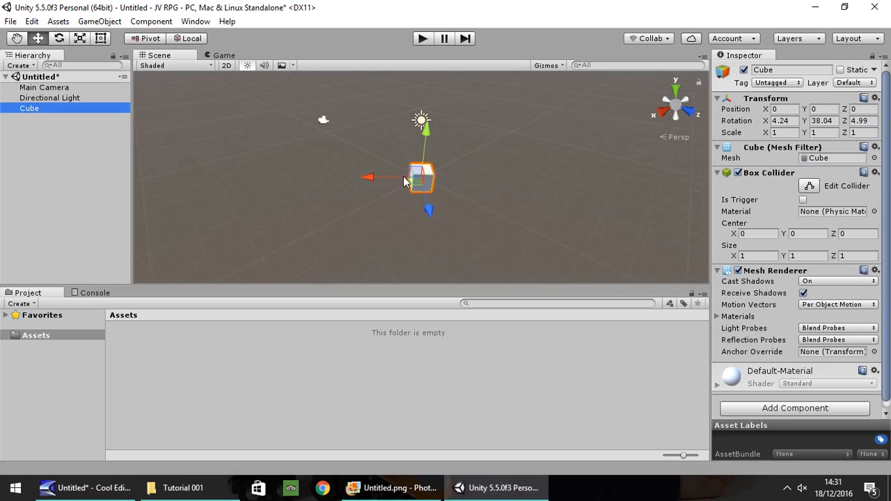
double_click(65, 110)
scroll(418, 180, "down", 4)
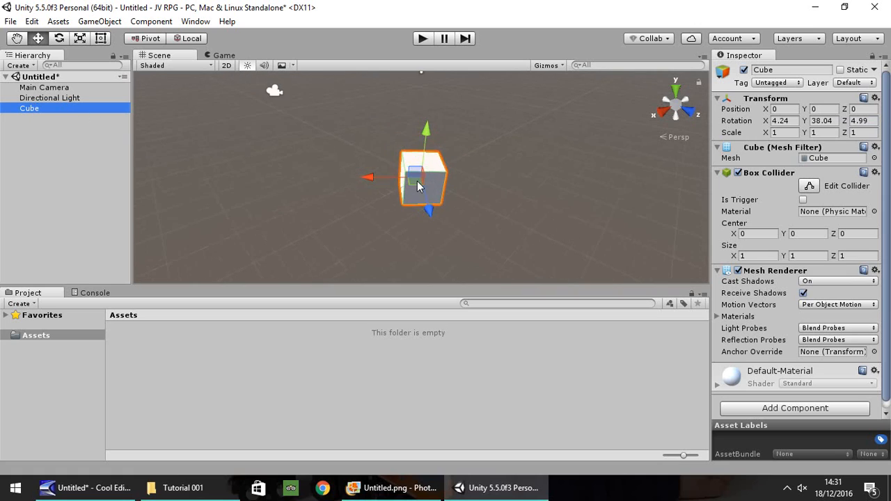
scroll(419, 179, "up", 3)
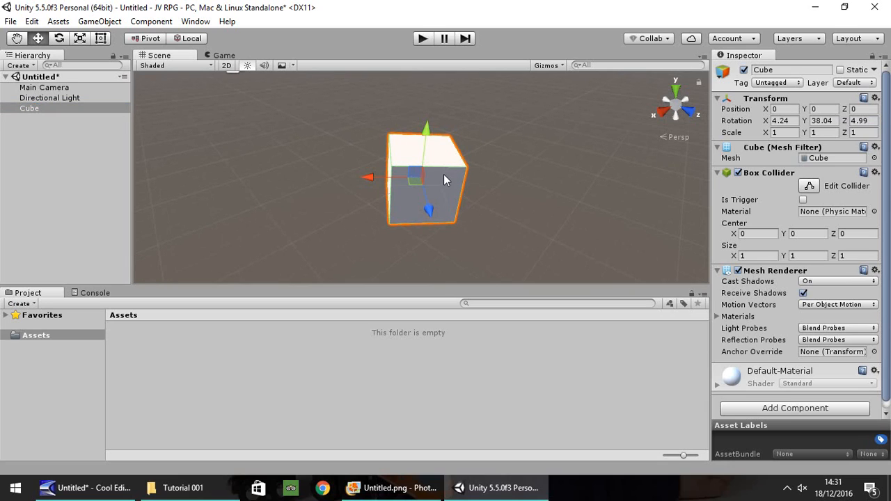
scroll(407, 180, "down", 4)
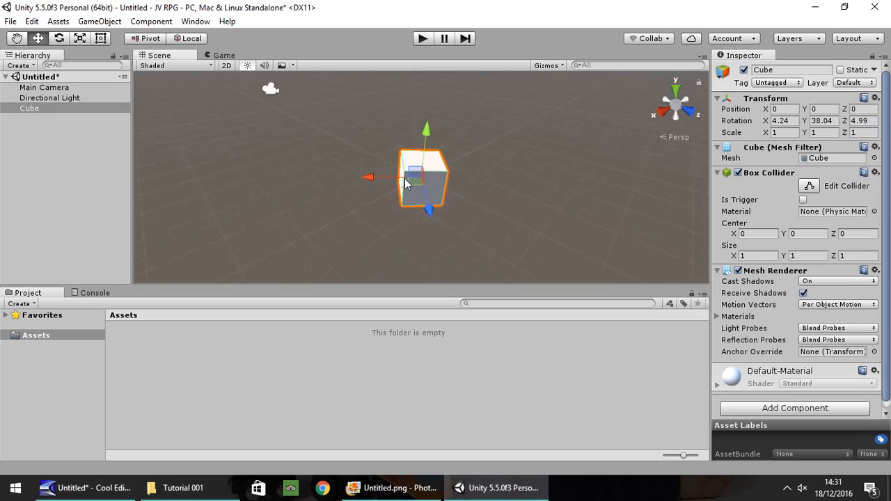
scroll(402, 182, "up", 3)
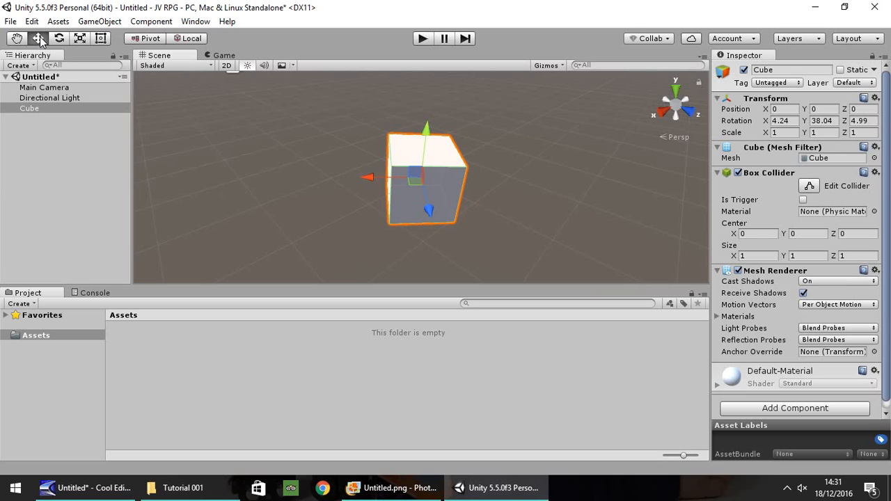
Show how selection works with the Move tool by deselecting and reselecting the rotated Cube.
left_click(331, 130)
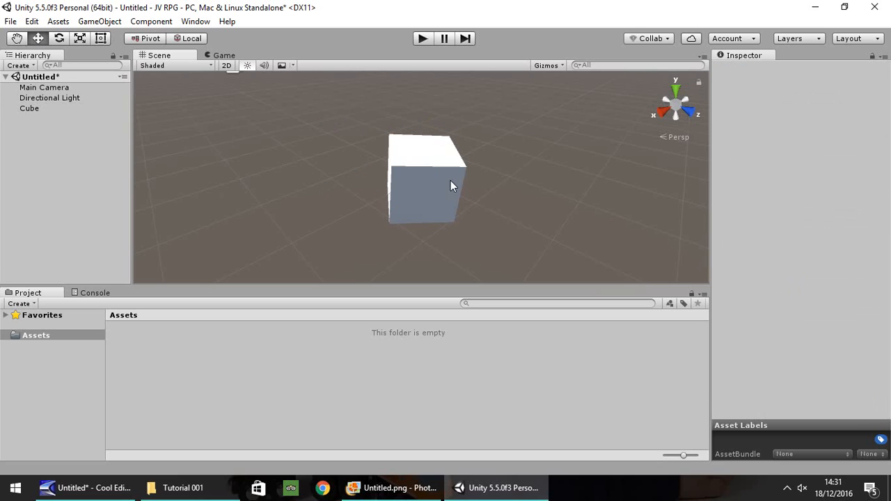
left_click(442, 178)
left_click(319, 152)
left_click(419, 164)
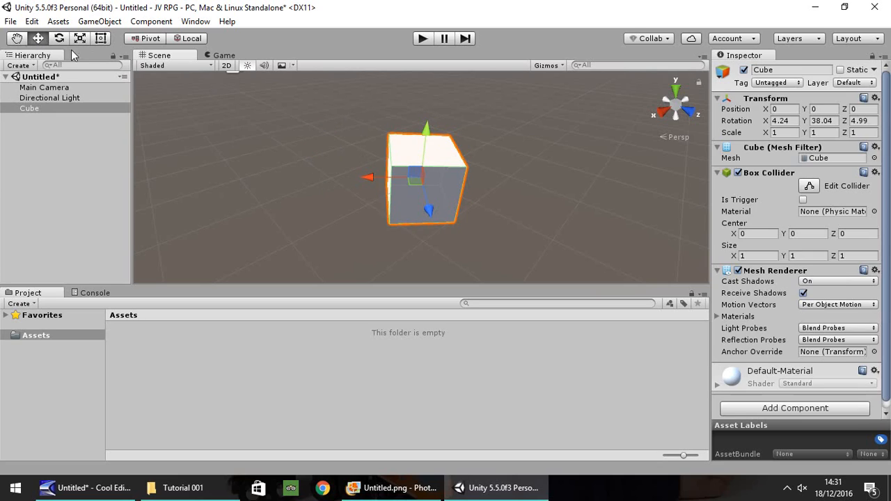
Explore the scene around the Cube with the Hand tool, panning, rotating the view, zooming and refocusing on the Cube.
key("q")
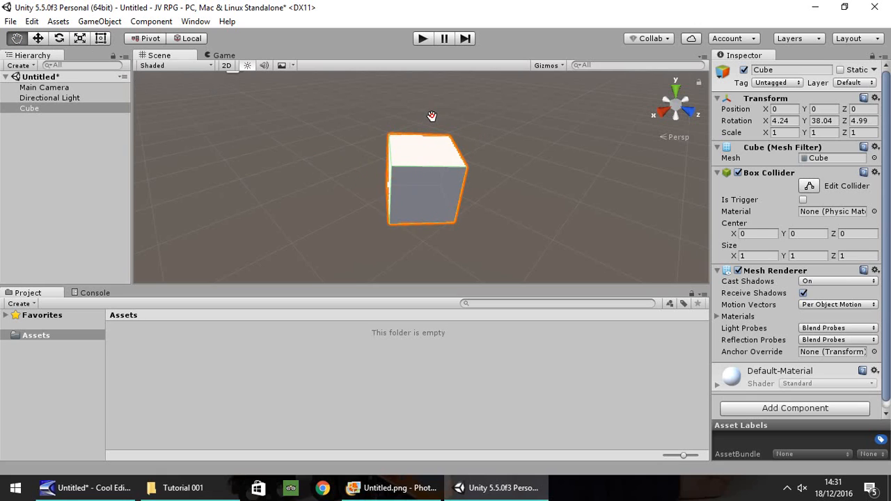
left_click_drag(431, 117, 496, 167)
scroll(472, 169, "down", 5)
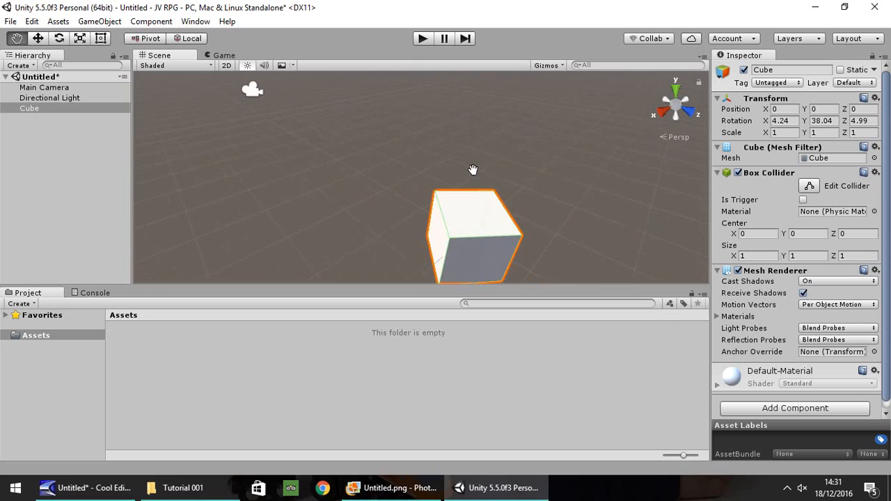
scroll(460, 170, "up", 2)
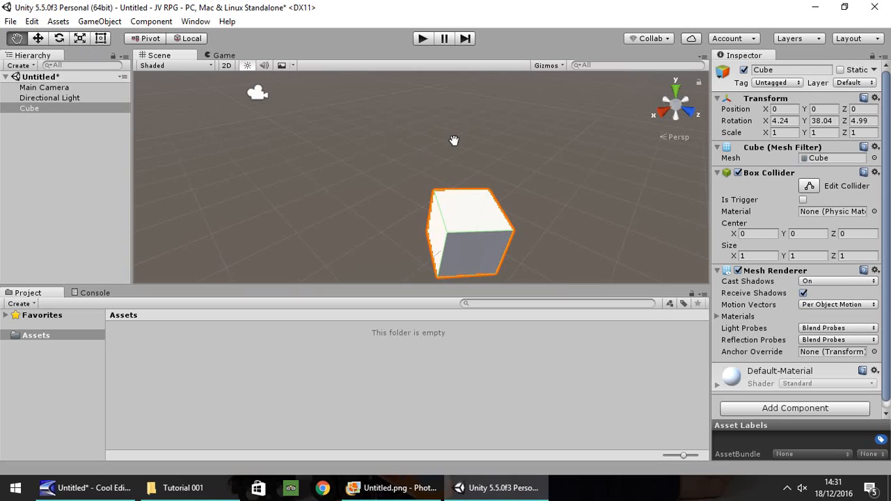
right_click_drag(440, 158, 295, 117)
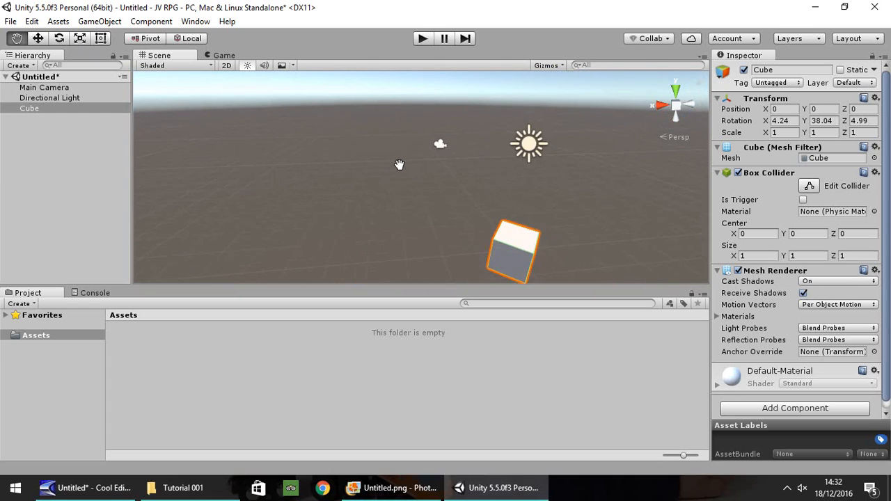
right_click_drag(397, 160, 376, 247)
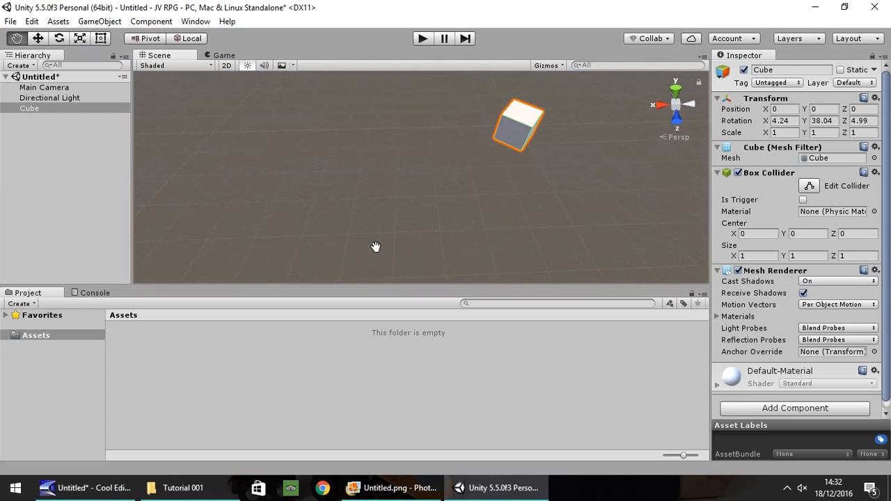
key("f")
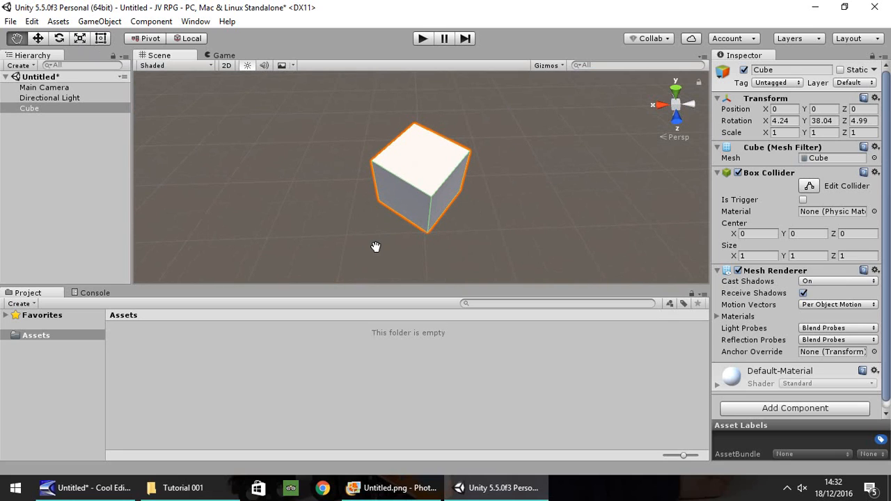
right_click_drag(462, 239, 504, 191)
scroll(483, 217, "down", 8)
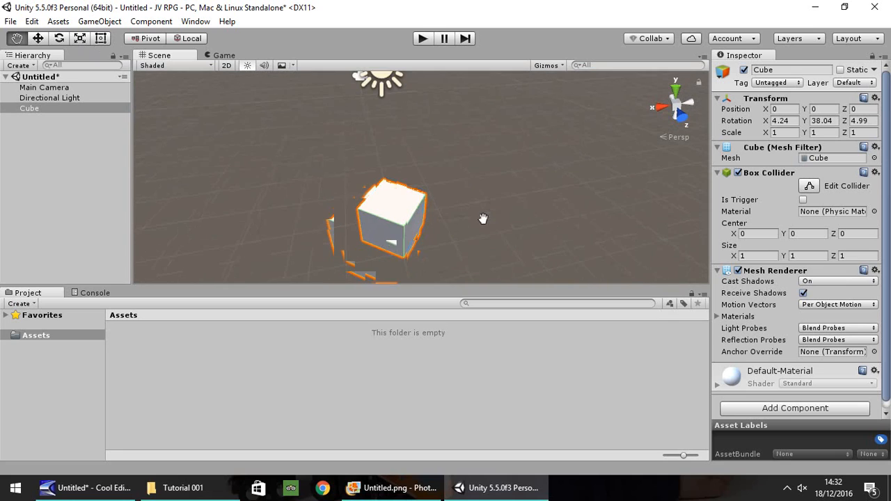
right_click_drag(447, 206, 449, 163)
left_click_drag(456, 196, 451, 110)
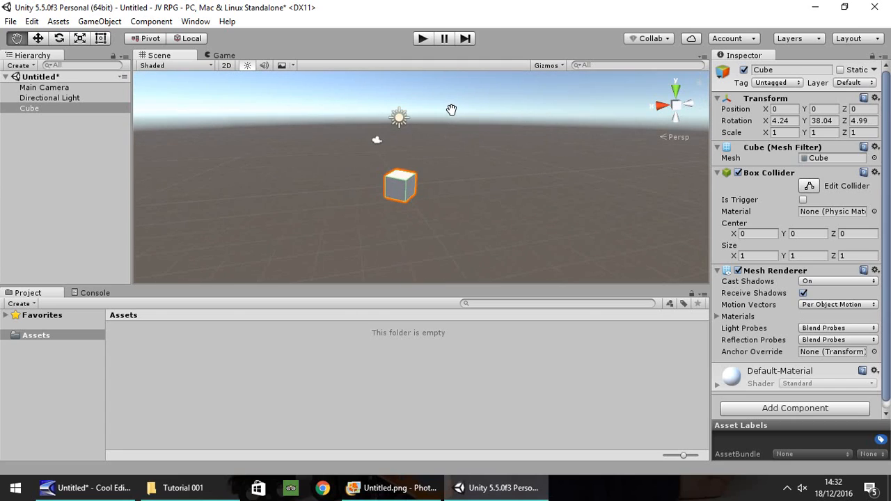
Set the Cube's scale to 3 on all axes, try stretching it along X to 5.99, and restore X to 3.
left_click(780, 132)
type("3")
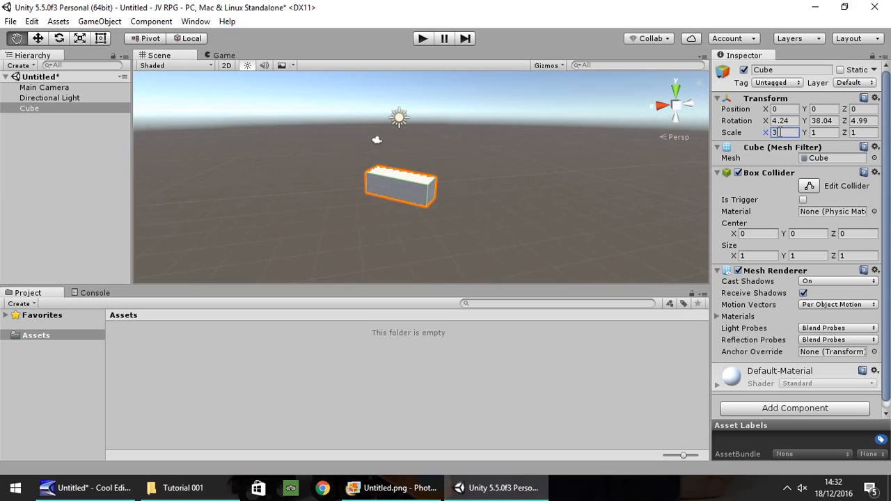
key("Tab")
type("3")
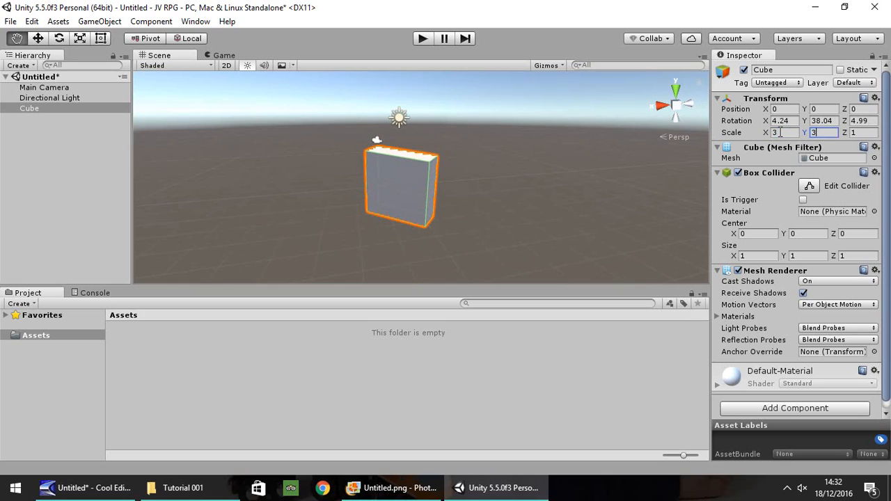
key("Tab")
type("3")
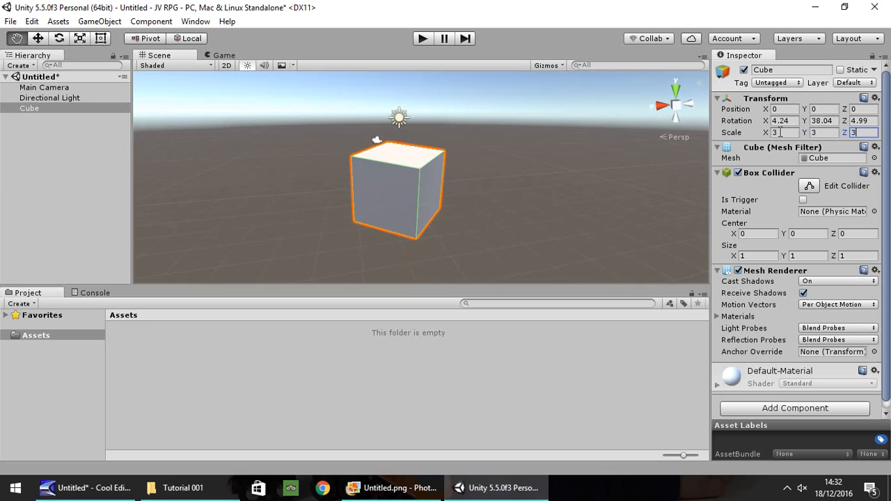
left_click_drag(766, 133, 821, 134)
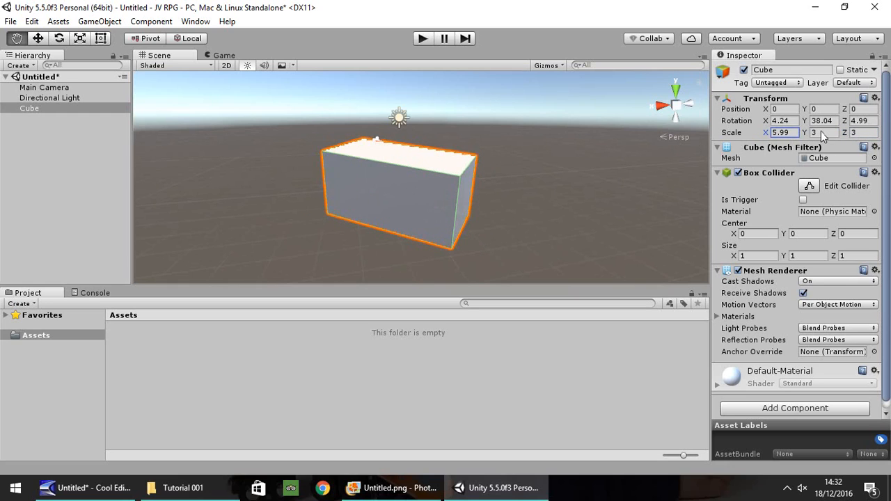
type("3")
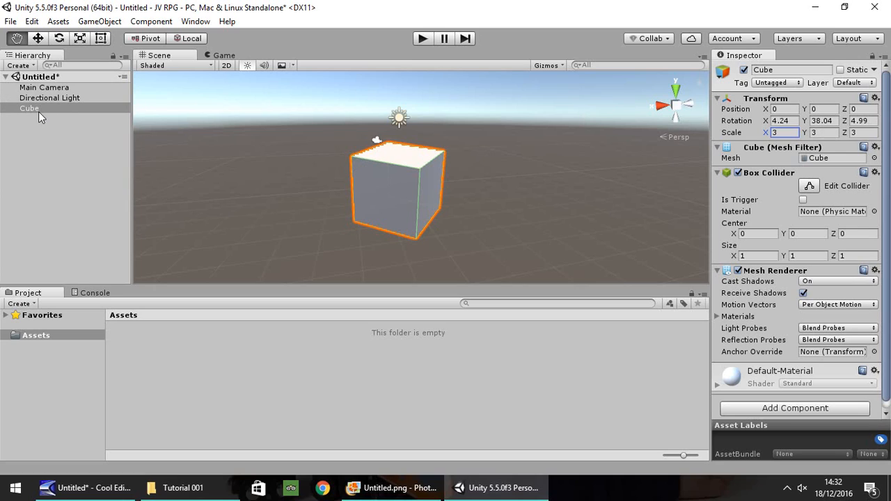
Reset the Cube's rotation to 0 on the X, Y and Z axes.
left_click(780, 121)
key("Tab")
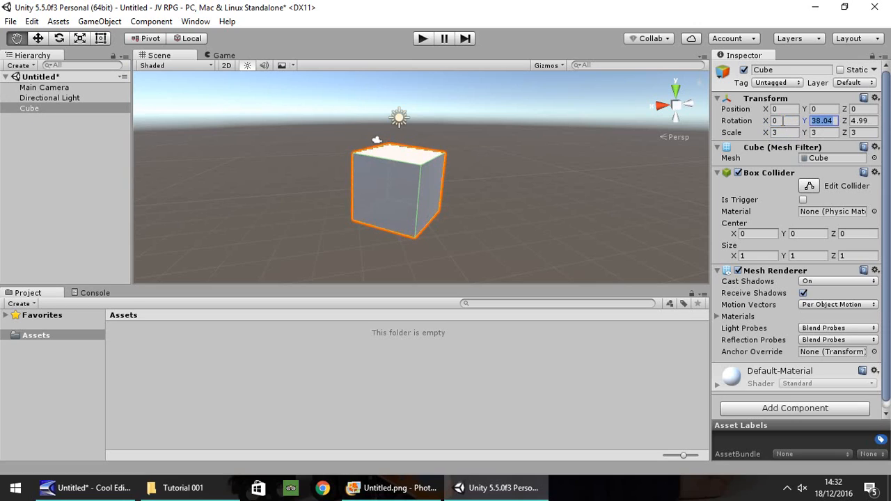
type("0")
key("Tab")
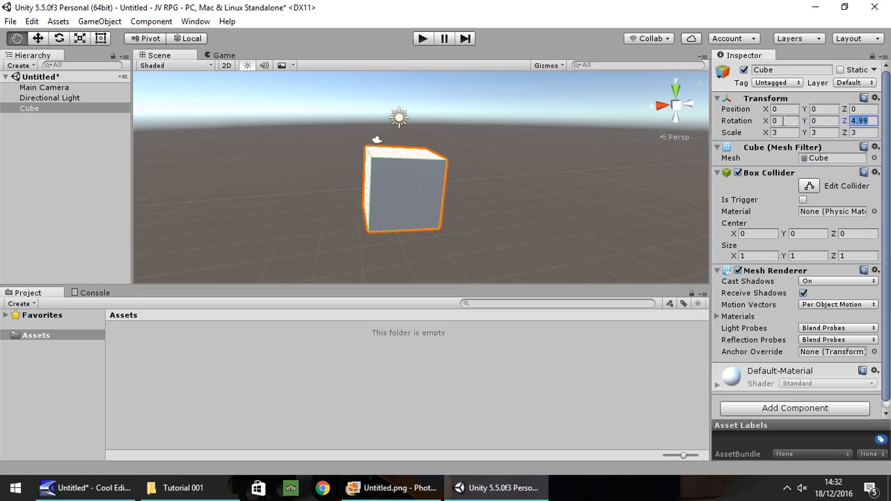
type("0")
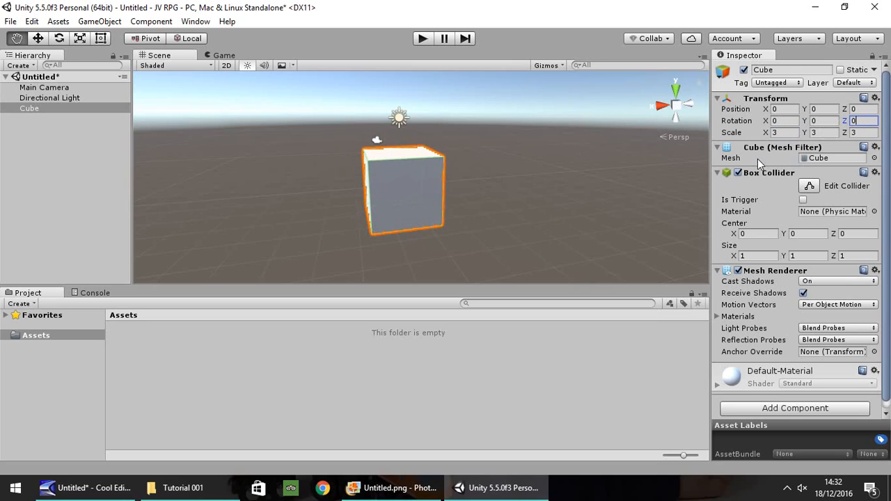
Scale the Cube into a flat slab with X 20, Y 1 and Z 30.
left_click(786, 132)
type("20")
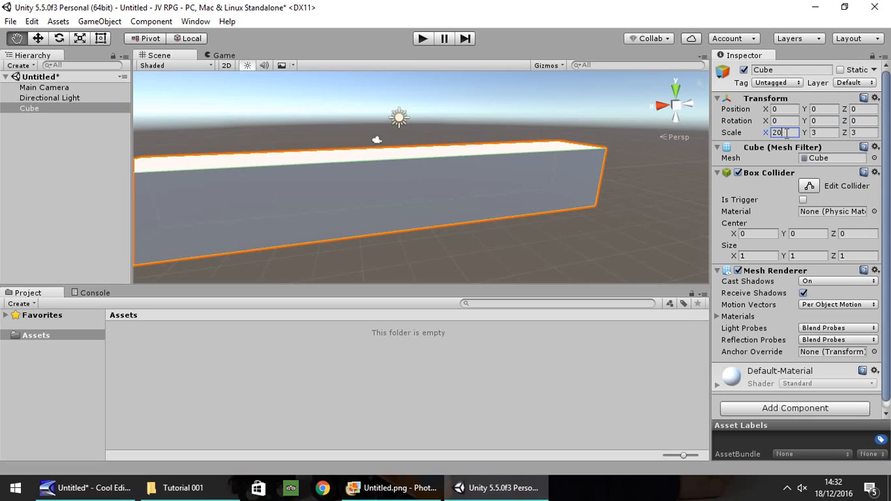
left_click(824, 133)
type("1")
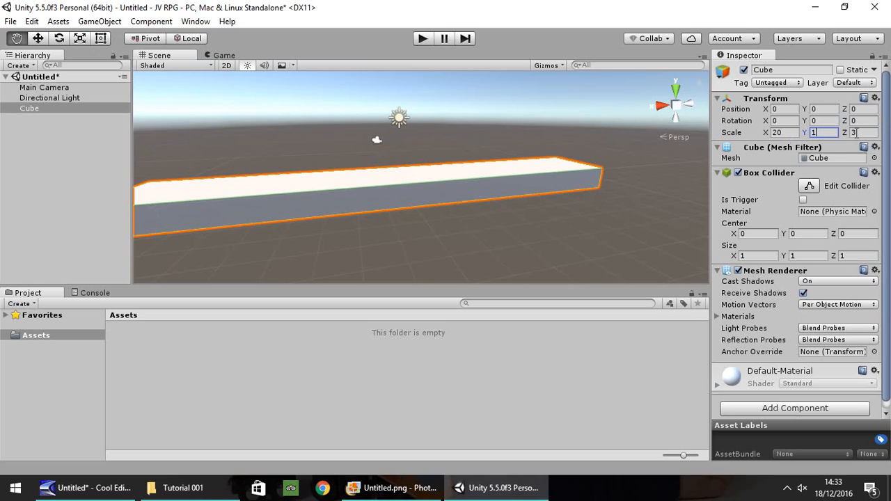
left_click(856, 133)
type("30")
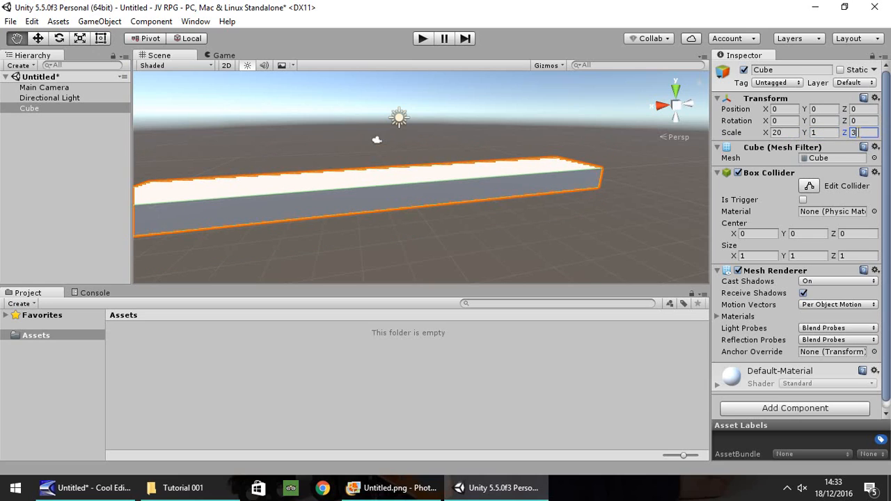
Examine the slab from farther away and above, and preview it in play mode before stopping the game.
scroll(473, 169, "down", 10)
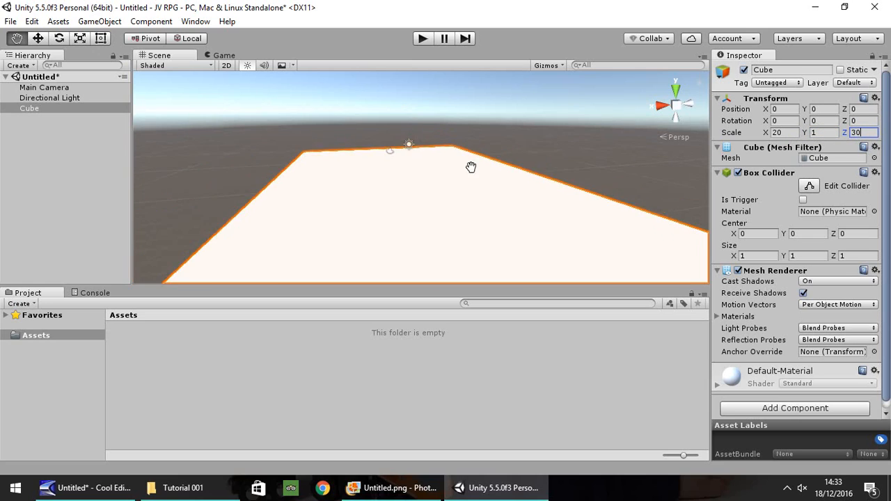
right_click_drag(520, 138, 477, 199)
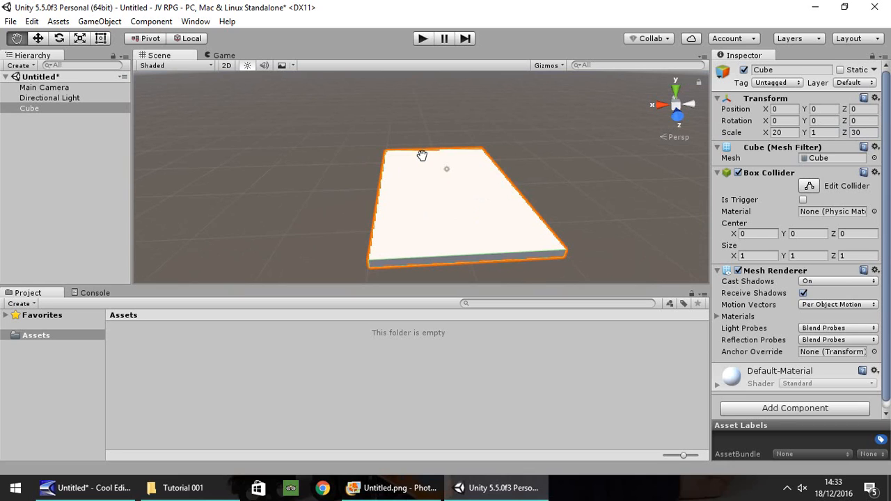
key("ctrl+p")
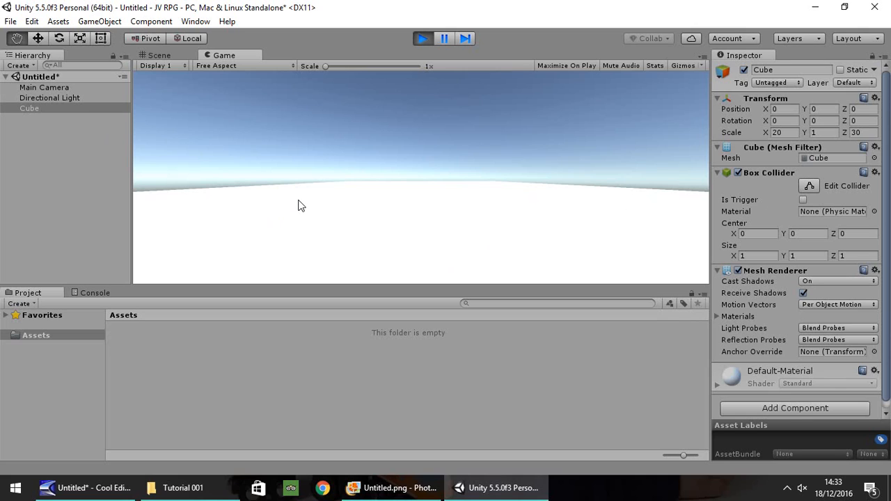
key("ctrl+p")
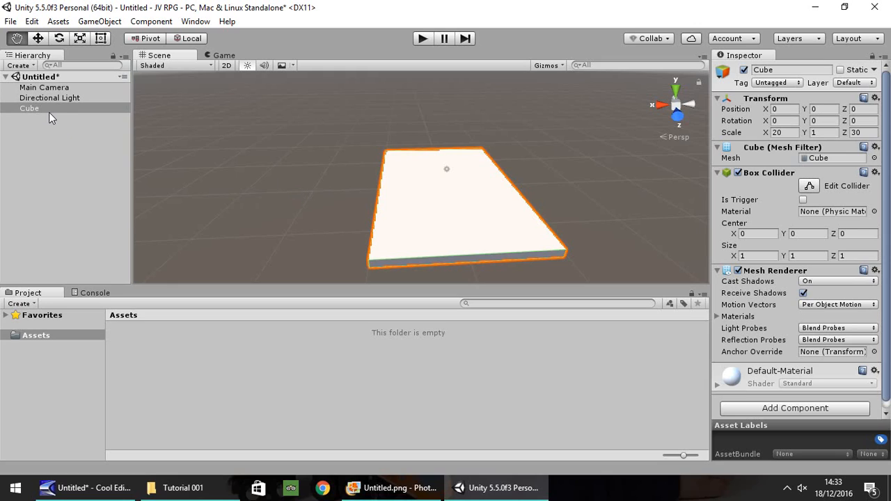
Set the snap settings for Move X, Move Y and Move Z to 2 each and close them.
left_click(30, 23)
mouse_move(68, 346)
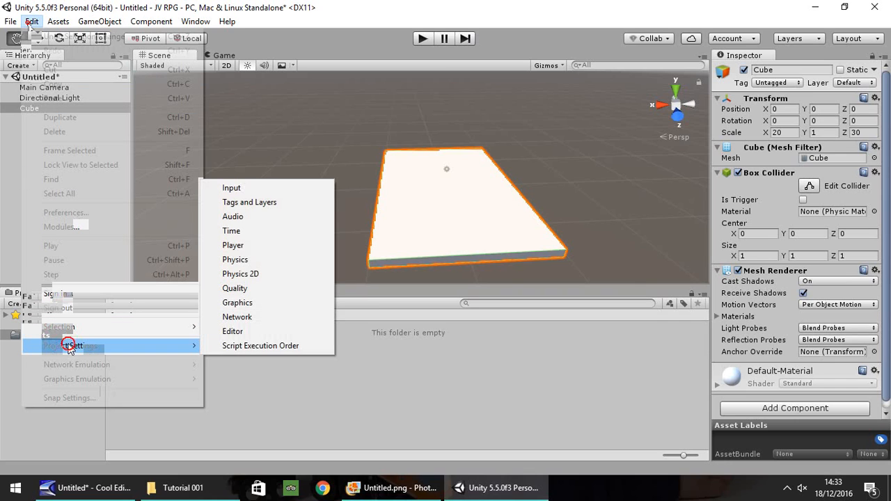
left_click(78, 400)
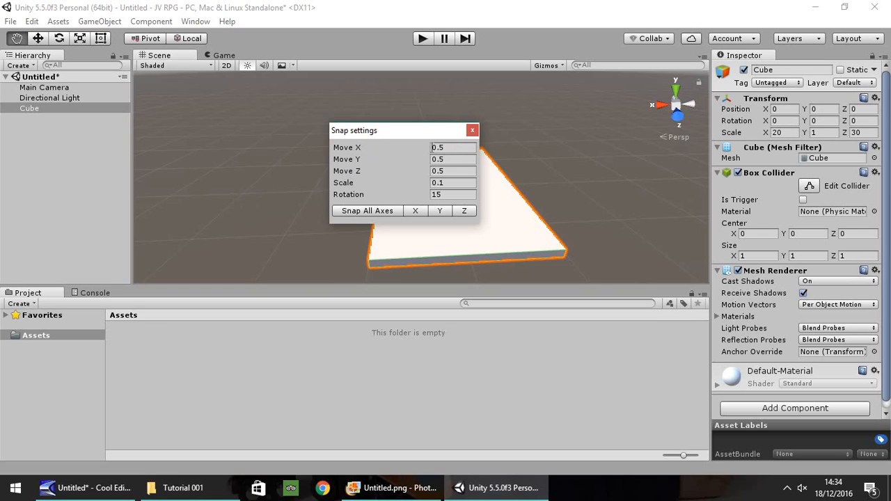
left_click(455, 147)
type("2")
key("Tab")
type("2")
key("Tab")
type("2")
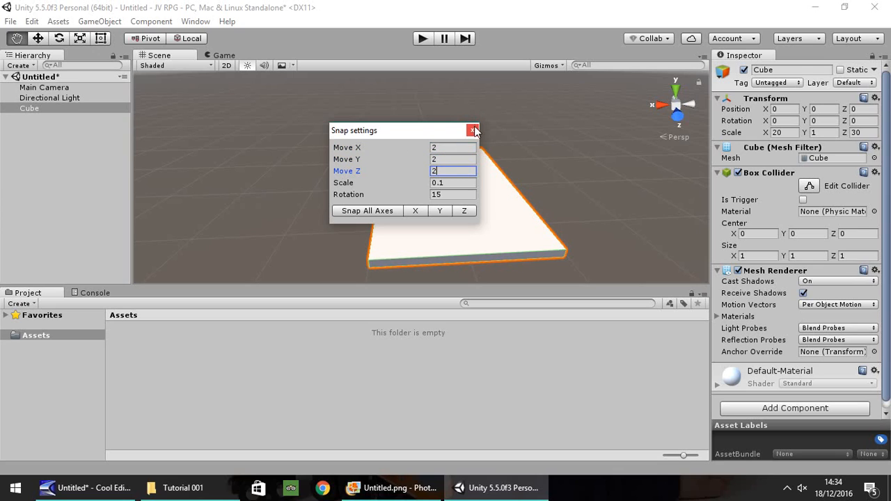
left_click(472, 130)
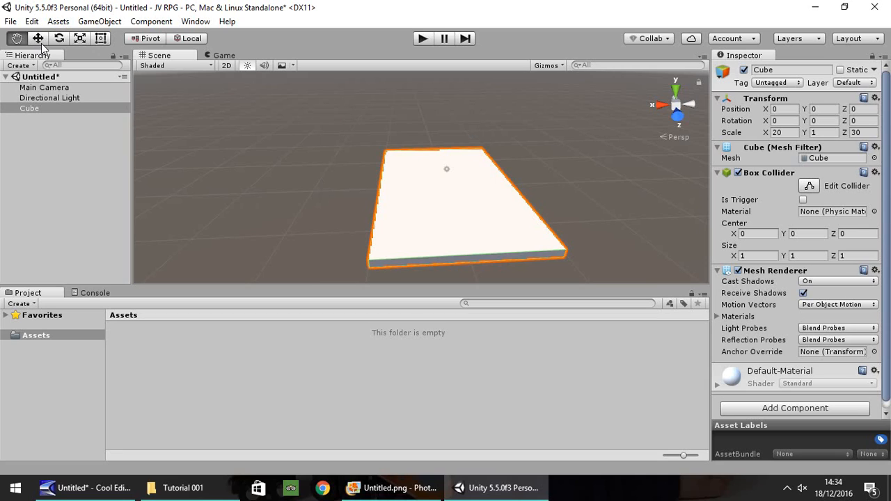
Try moving the Cube along X to 8 and back to about 2.6, undo both moves, and try the Y axis.
left_click(39, 39)
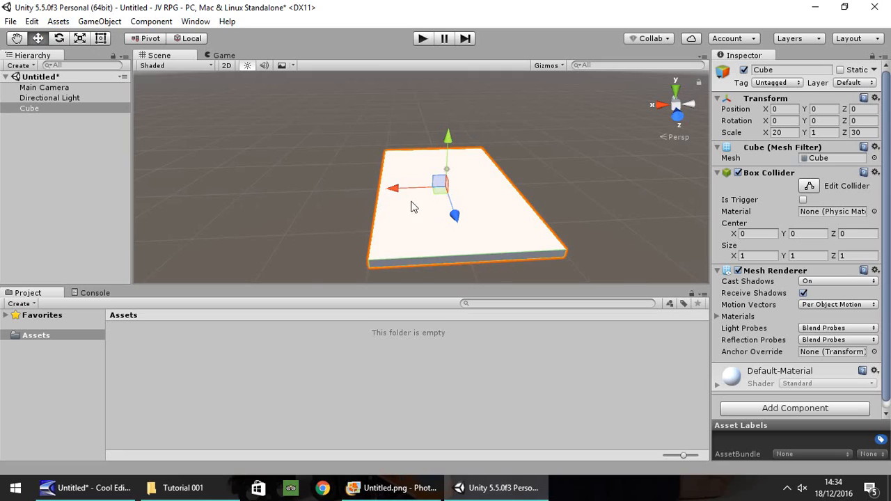
left_click_drag(402, 191, 343, 195)
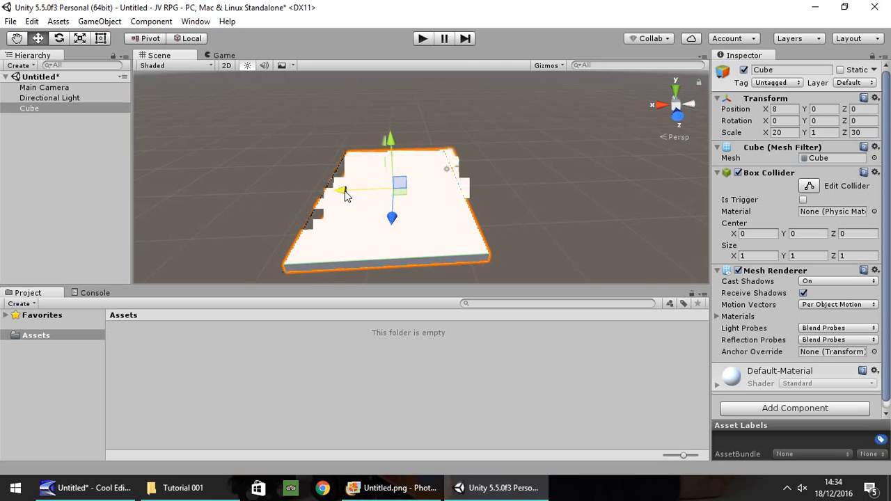
left_click_drag(345, 191, 376, 197)
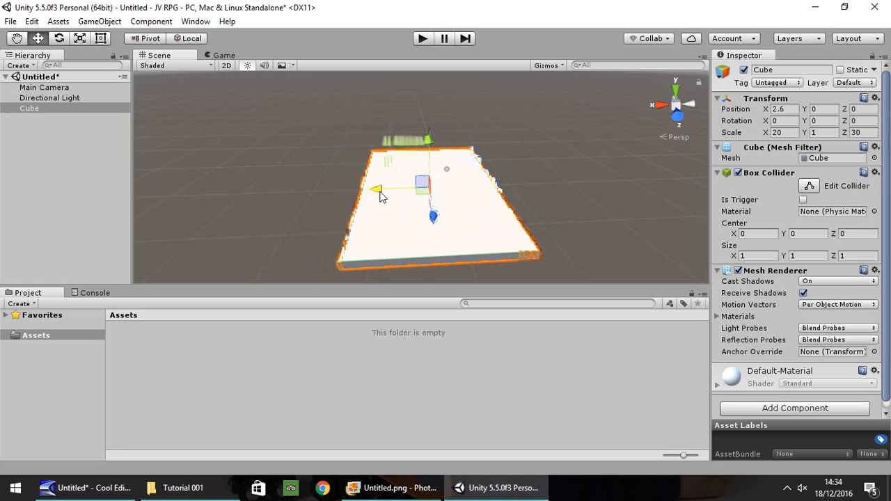
key("ctrl+z")
key("ctrl+z")
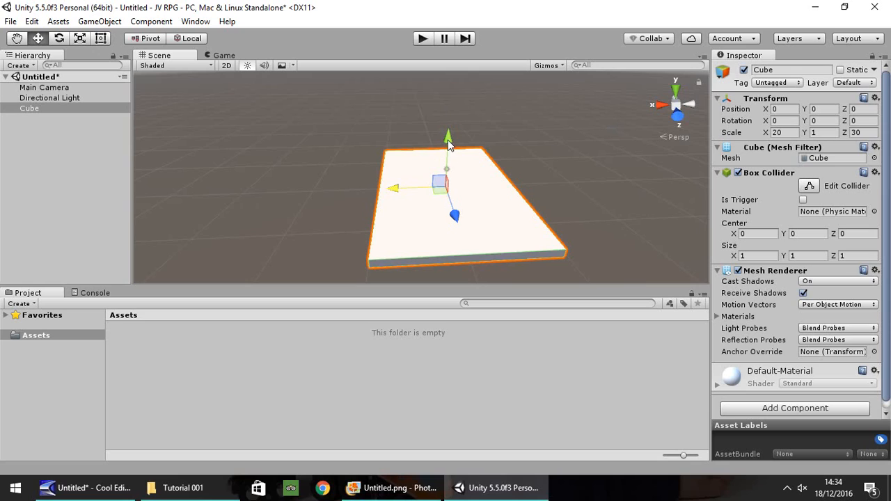
mouse_move(449, 143)
left_mouse_down()
mouse_move(445, 91)
mouse_move(449, 148)
left_mouse_up()
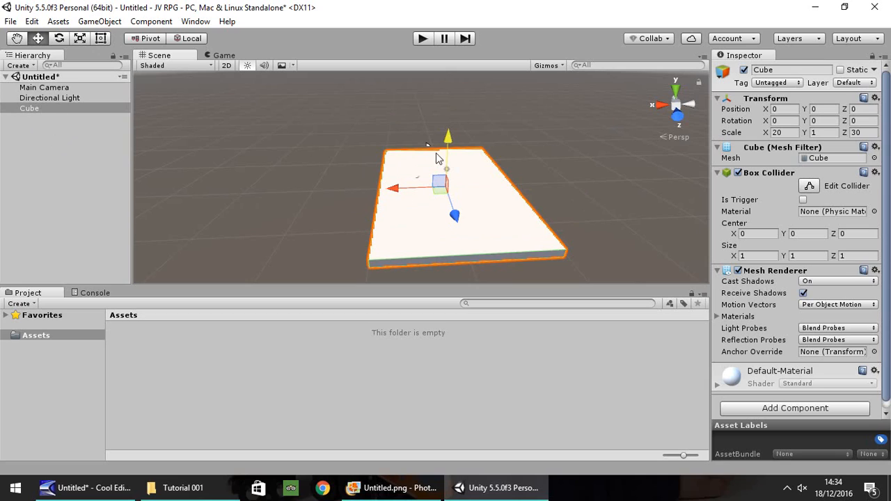
Rename the Cube in the scene as Floor001.
right_click(35, 108)
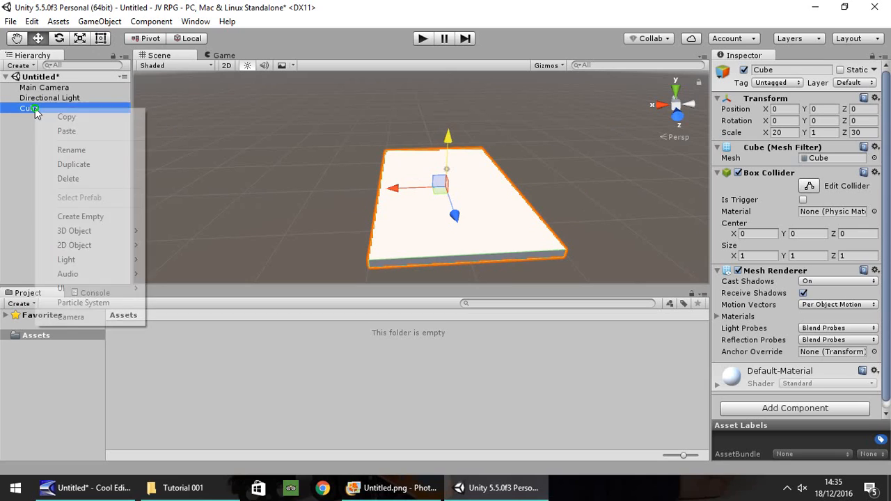
left_click(68, 149)
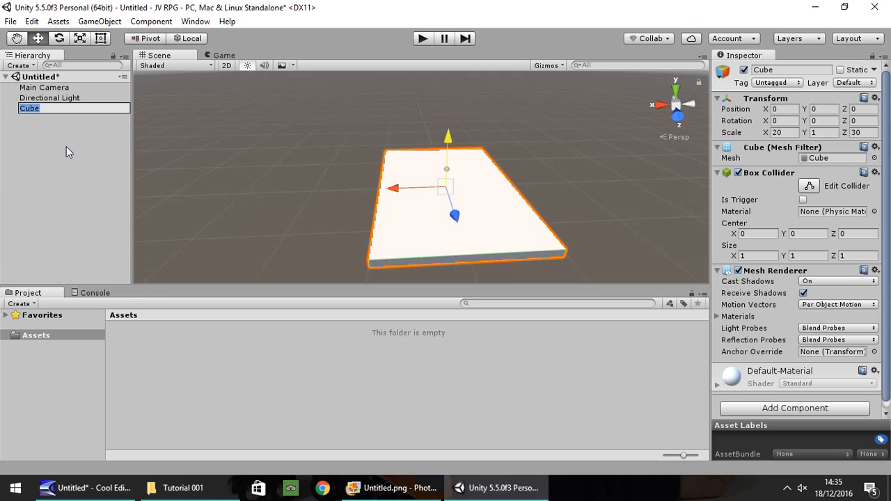
type("Floor")
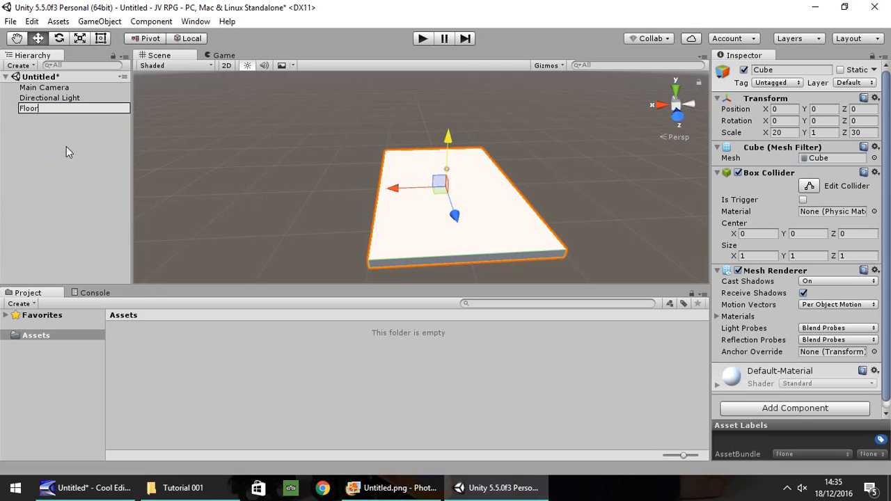
type("001")
key("Return")
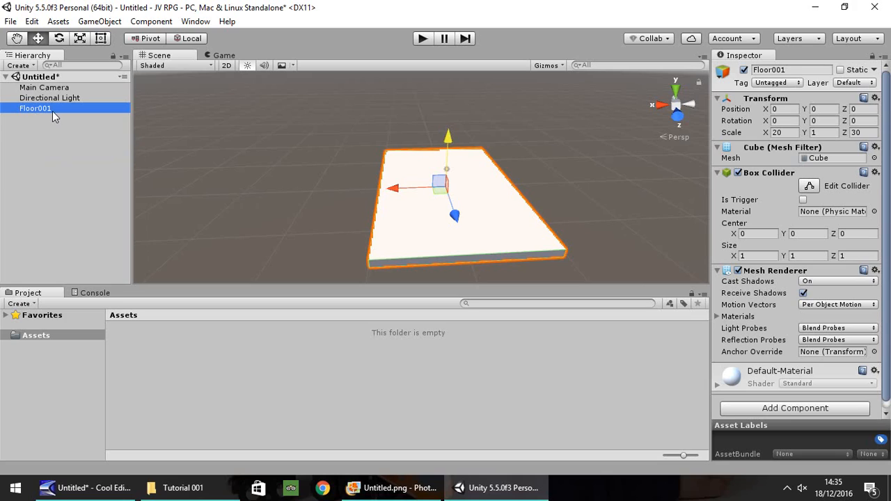
Duplicate Floor001 and snap the copy along X to position 20, flush against the original.
key("ctrl+d")
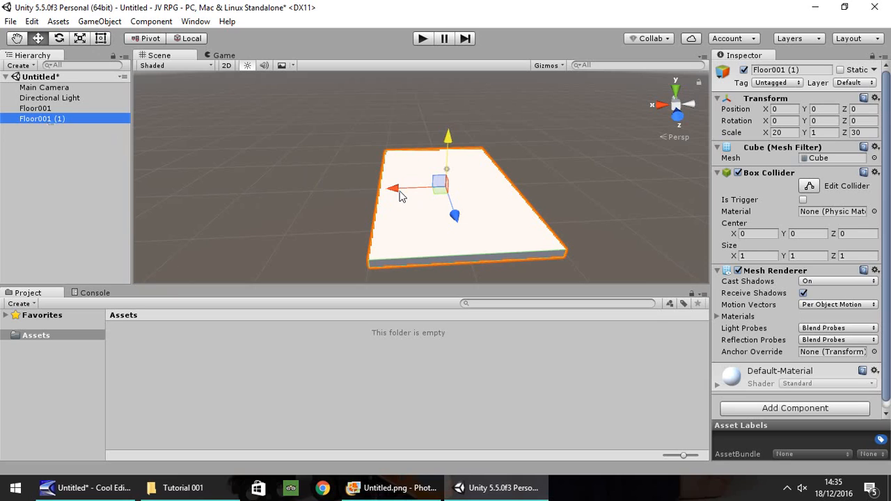
left_click_drag(394, 190, 270, 198)
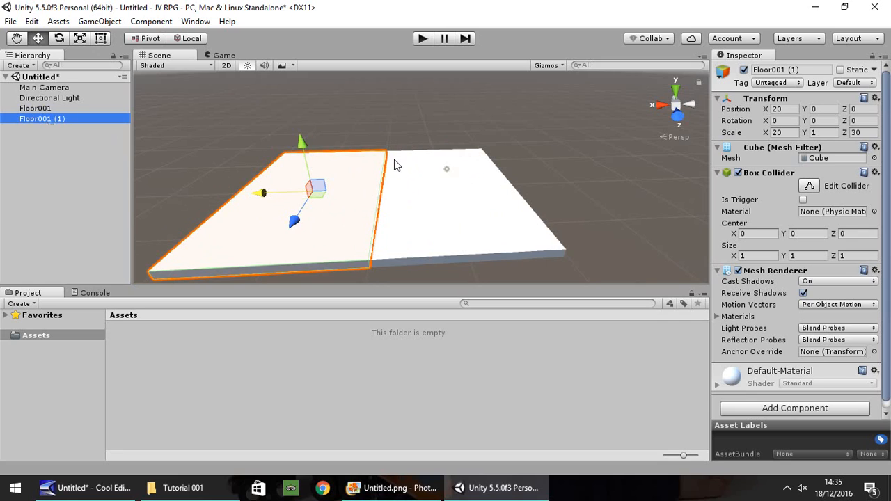
Select the two floor pieces in turn to examine where they join, and clear the selection.
left_click(420, 200)
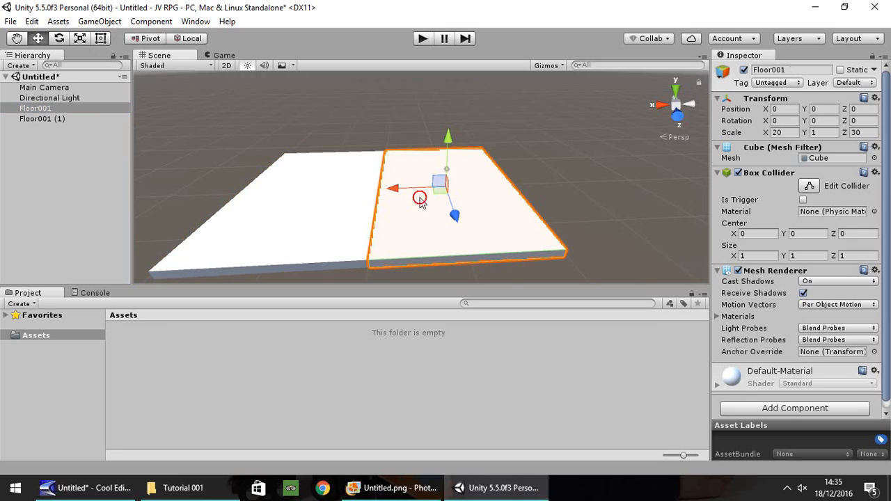
left_click(339, 202)
left_click(411, 211)
left_click(573, 193)
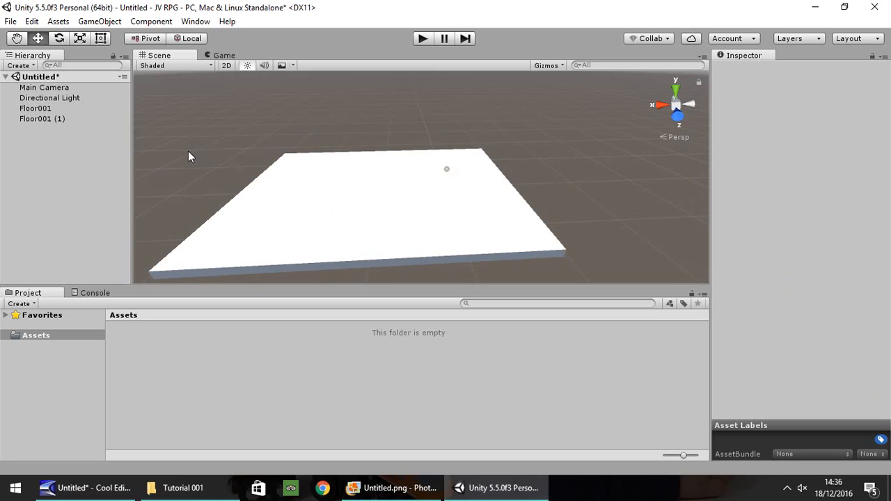
Select Floor001 and its copy together and move both in the negative X direction.
left_click(38, 109)
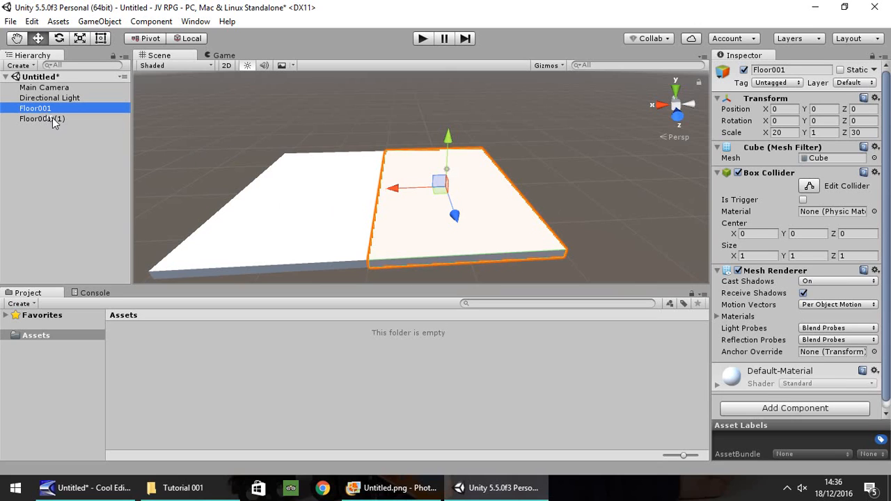
left_click(53, 119, "shift")
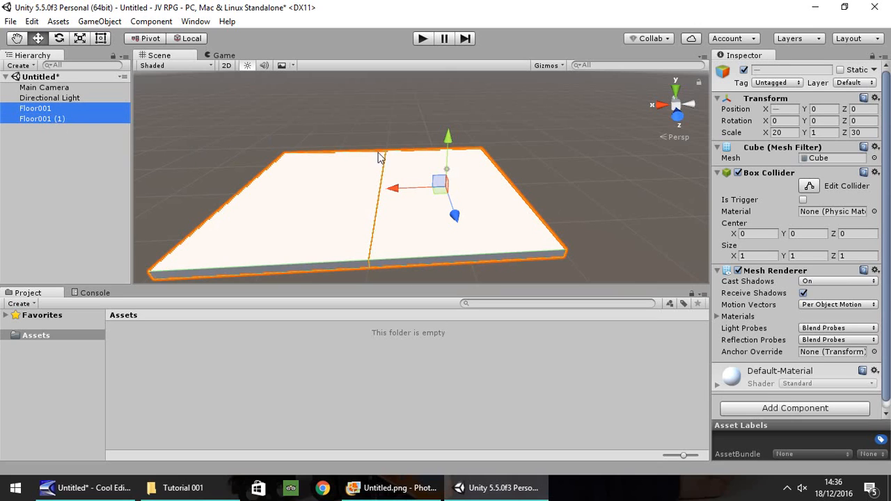
left_click(395, 190)
left_click_drag(407, 188, 456, 199)
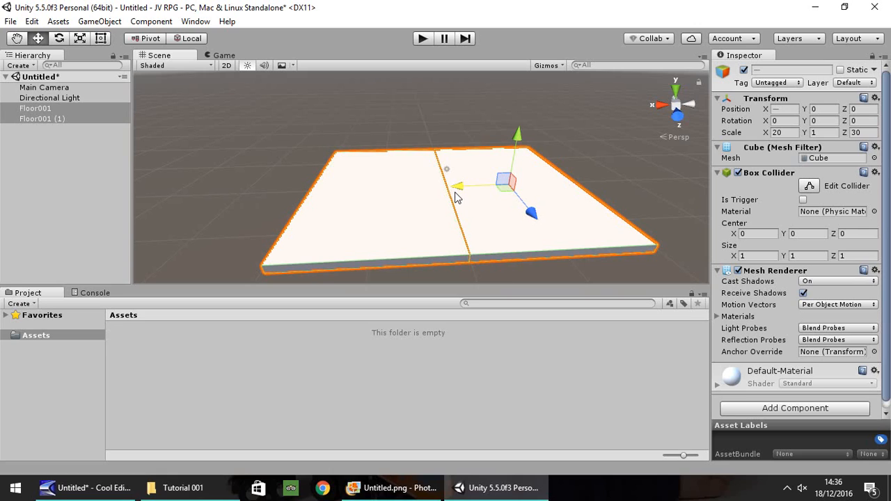
Clear the selection of the floor pieces and add a Sphere to the scene.
left_click(83, 148)
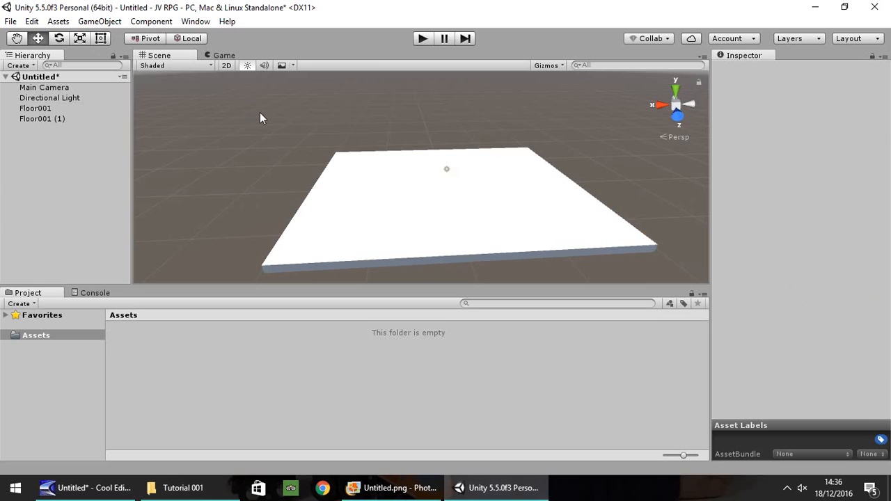
left_click(104, 22)
mouse_move(115, 64)
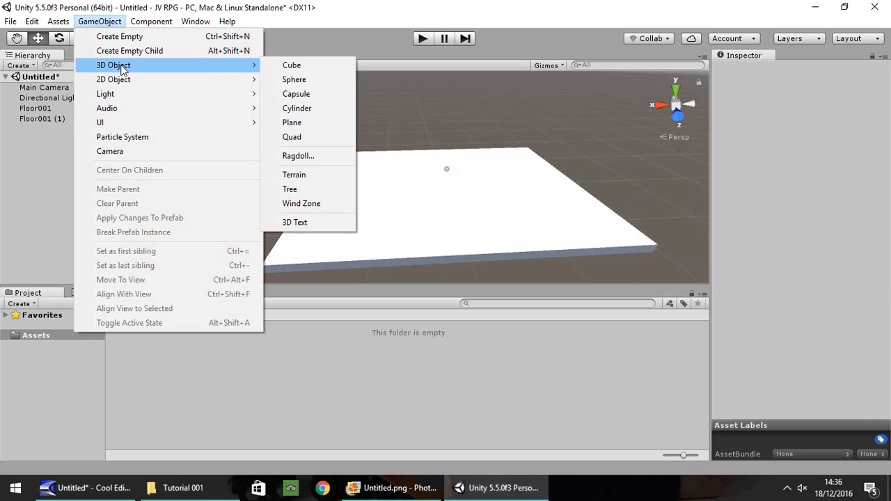
left_click(312, 79)
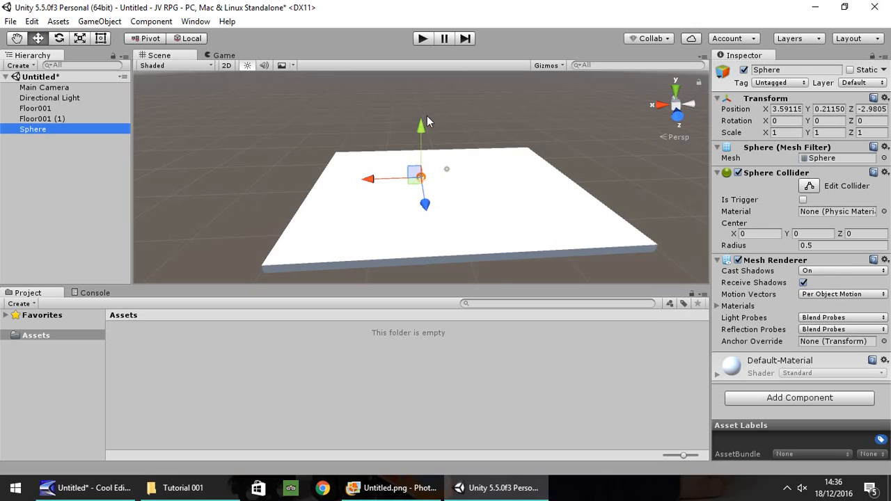
Position the sphere at X 0 and Z 0, and raise it above the floor to Y 14.
left_click(784, 110)
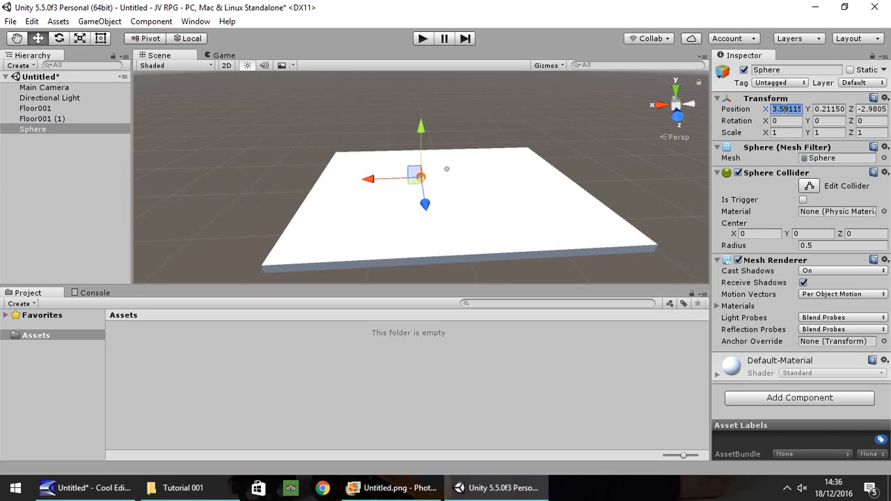
type("0")
key("Tab")
type("0")
key("Tab")
type("0")
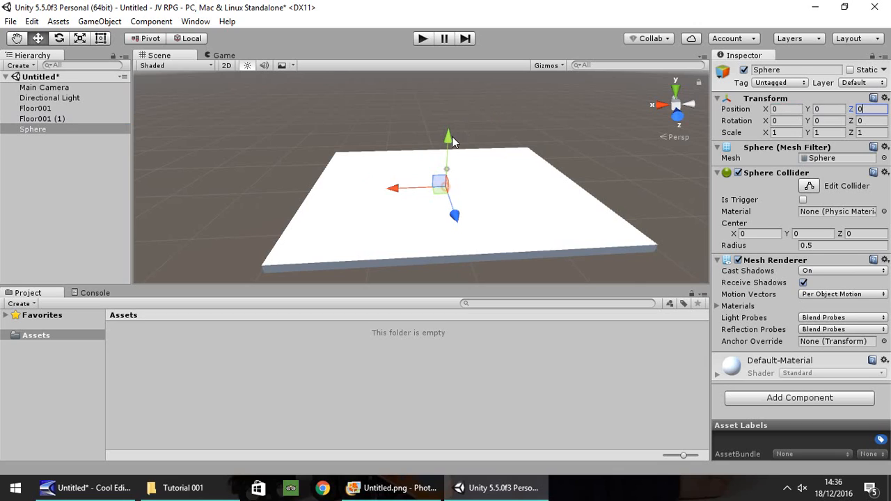
left_click_drag(449, 140, 451, 67)
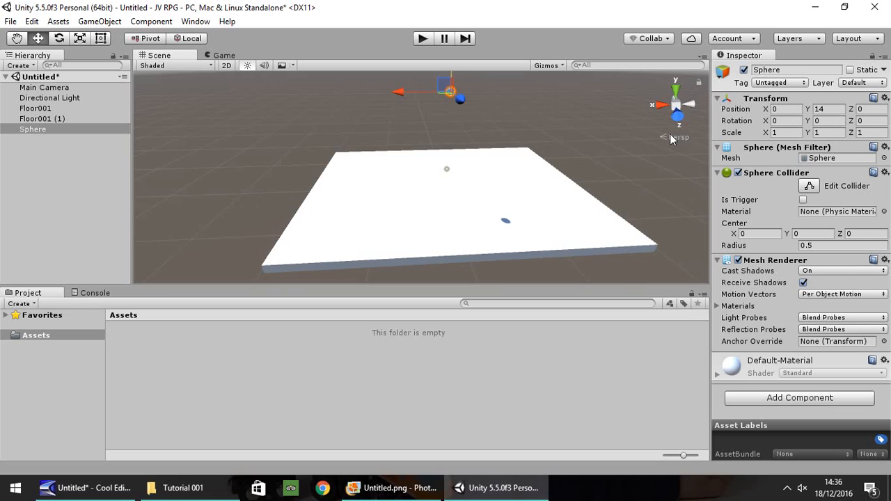
Scale the sphere to 2 on the X, Y and Z axes.
left_click(791, 132)
type("2")
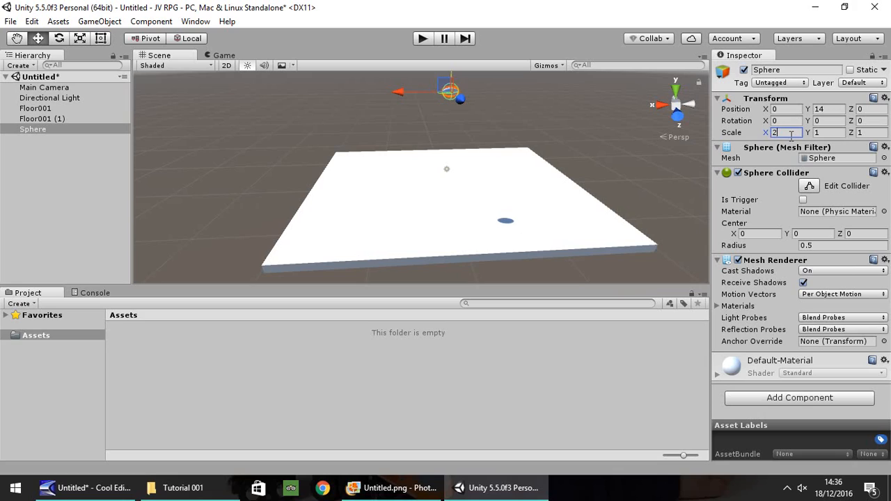
key("Tab")
type("2")
key("Tab")
type("2")
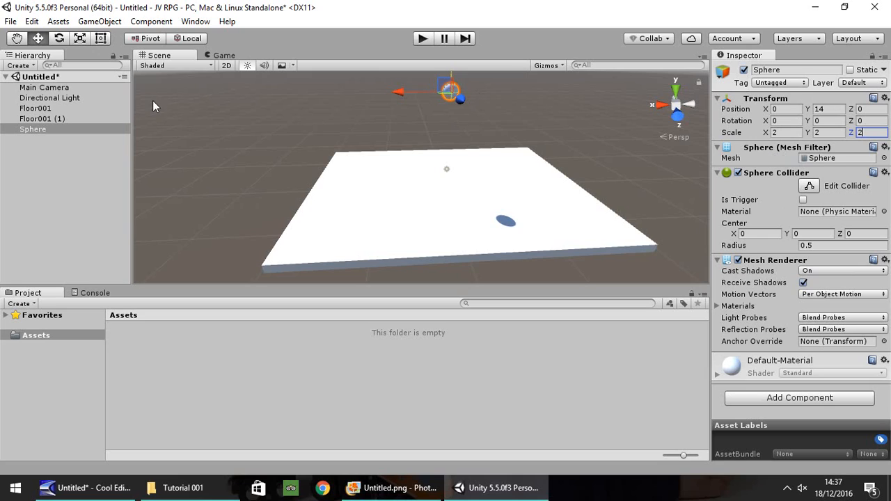
Check the Directional Light's settings, and add a Rigidbody physics component to the Sphere.
left_click(48, 99)
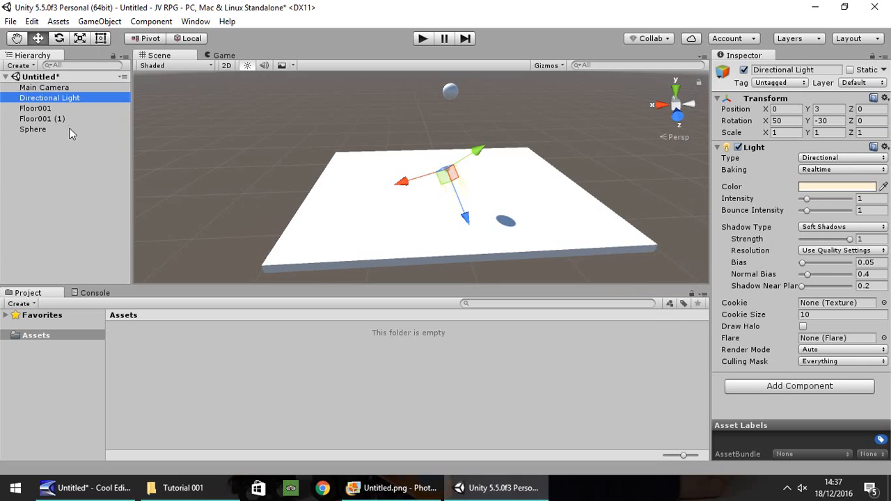
left_click(37, 128)
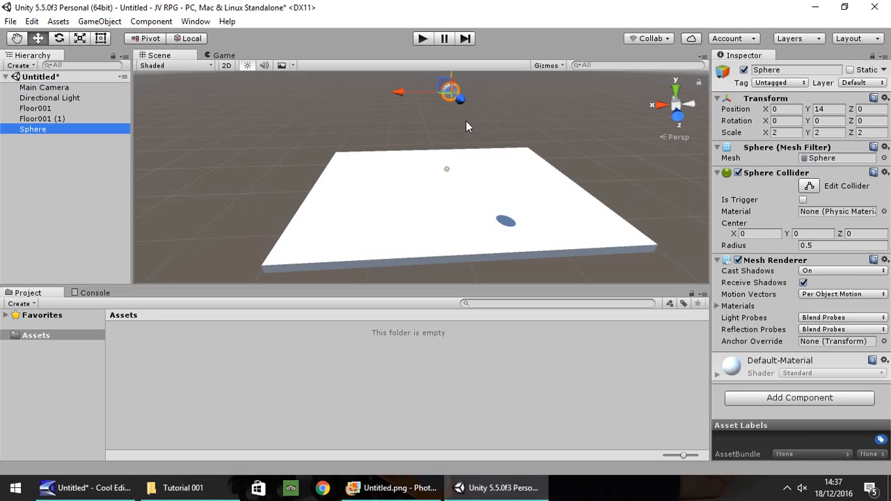
left_click(785, 398)
left_click(752, 252)
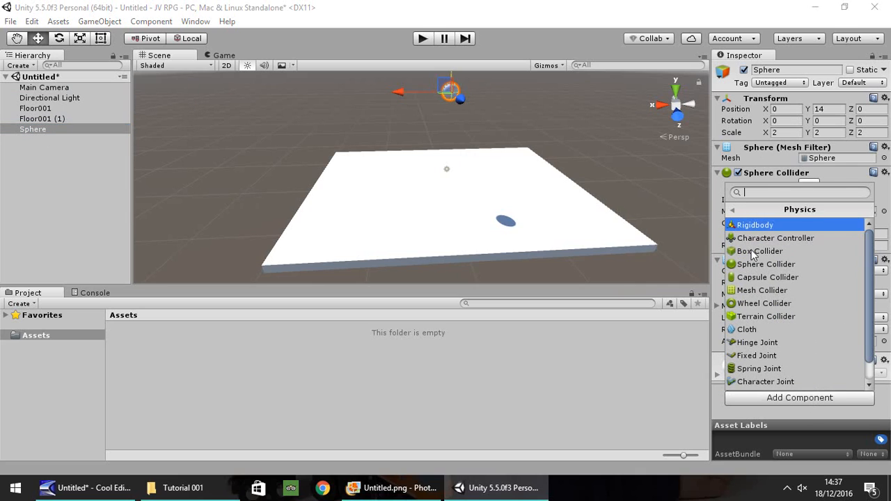
left_click(761, 225)
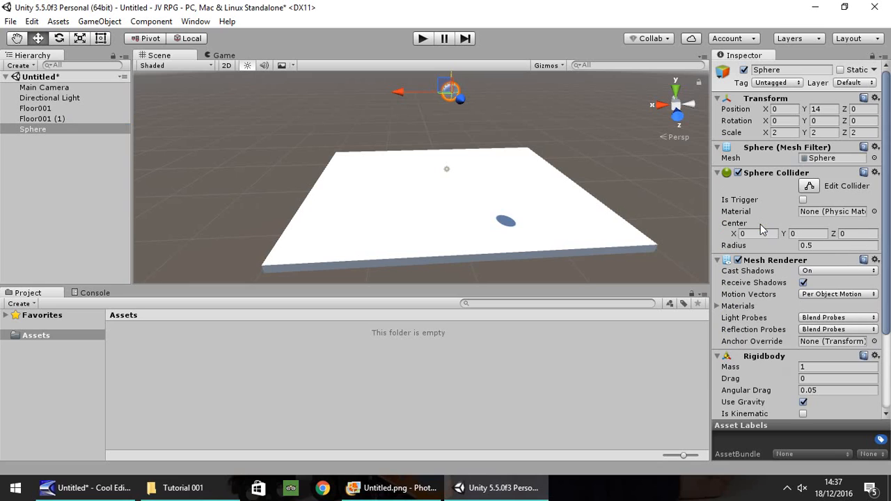
Review the sphere's Rigidbody settings, run the scene to test how the sphere falls, and stop play mode.
scroll(795, 308, "down", 3)
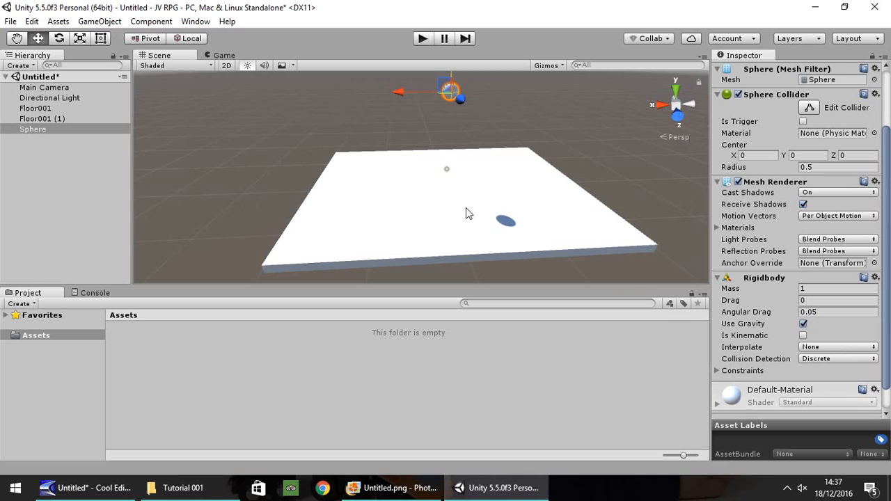
left_click(424, 38)
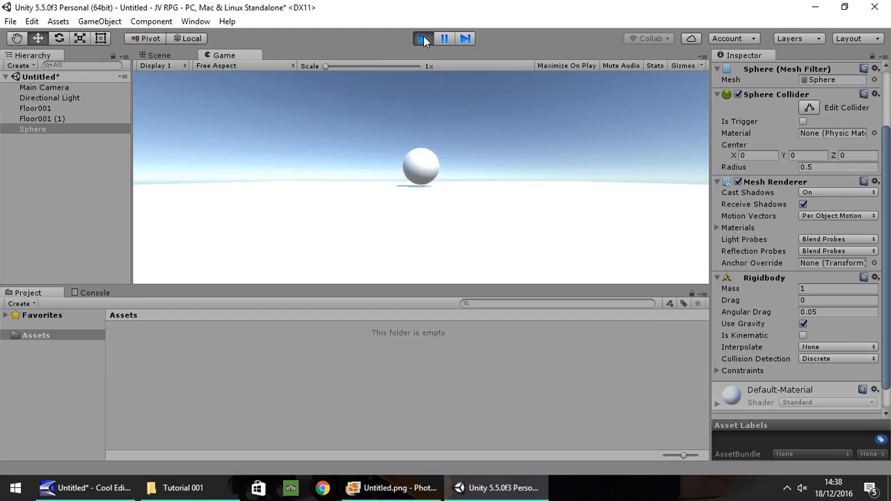
left_click(424, 38)
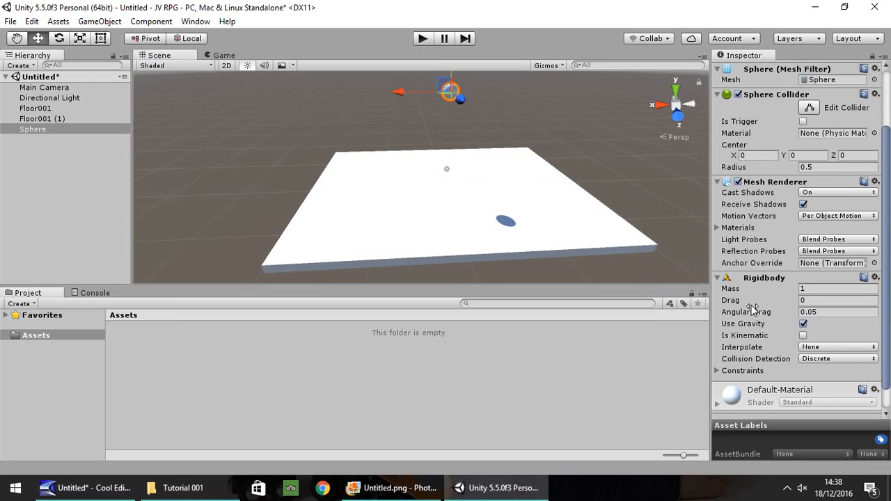
Raise the sphere's Rigidbody mass to 32.31 and run the scene briefly to test the fall.
left_click(731, 288)
type("25.55")
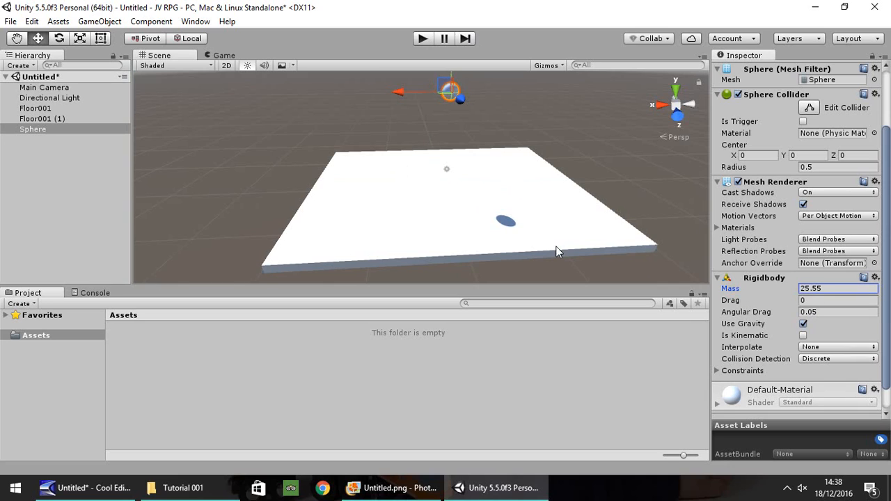
left_click(424, 38)
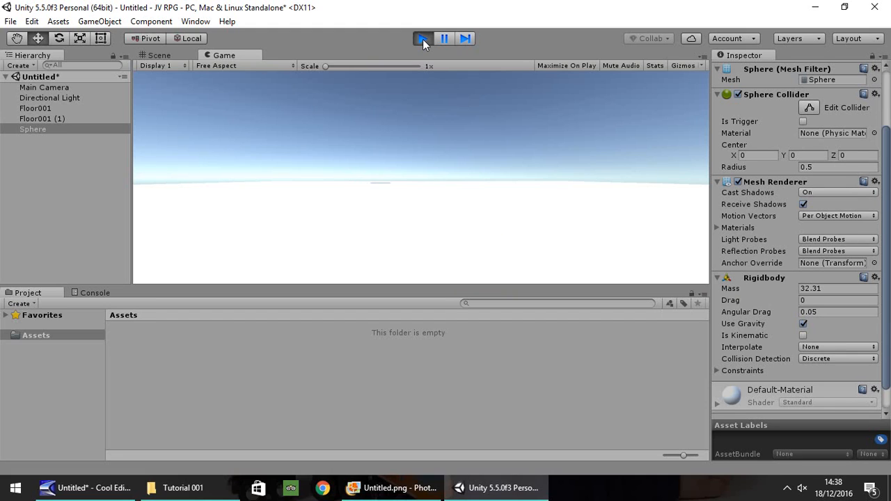
left_click(422, 39)
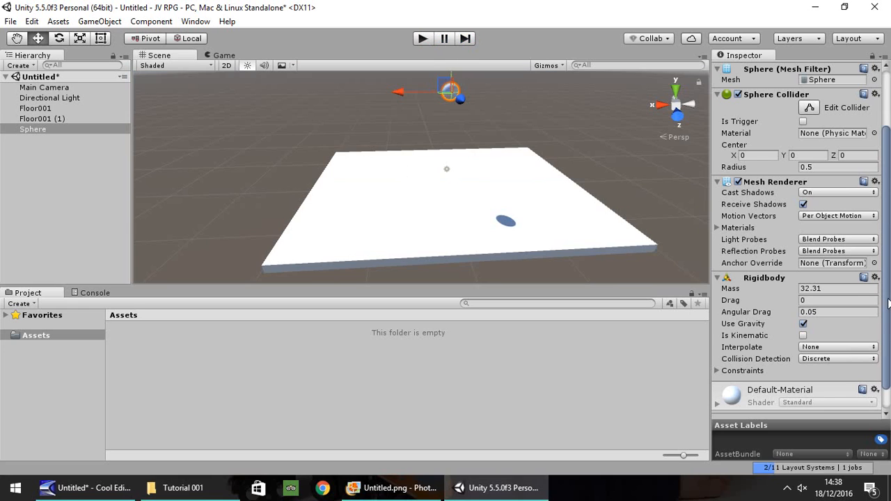
Set the sphere's Rigidbody mass to 1.
left_click(842, 298)
left_click(841, 289)
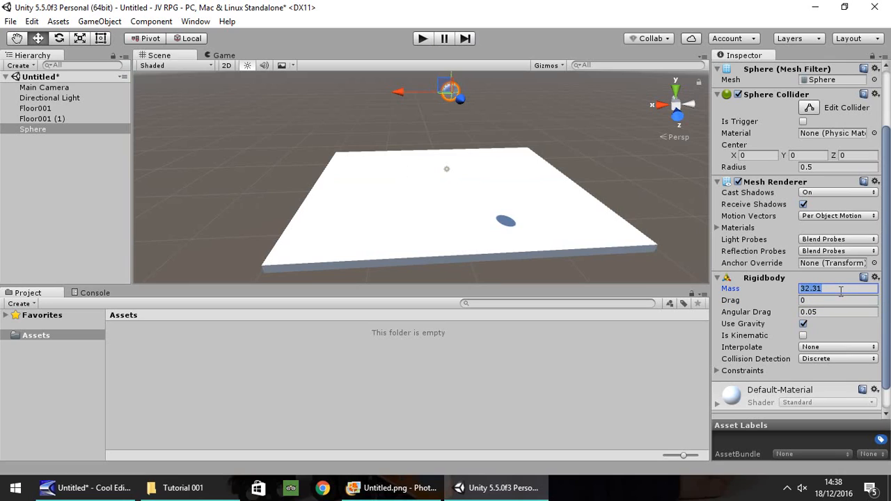
type("1")
Rename the Sphere as Ball and clear the selection.
right_click(38, 130)
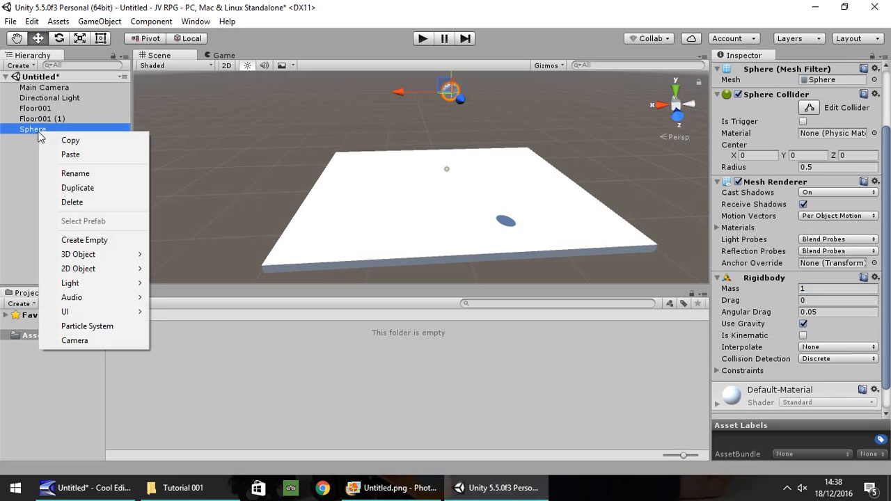
left_click(83, 176)
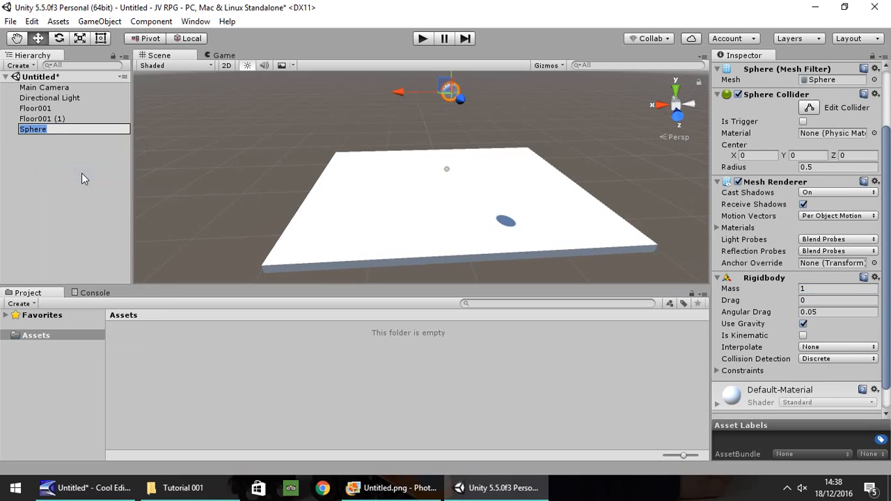
type("Ball")
key("Return")
left_click(82, 174)
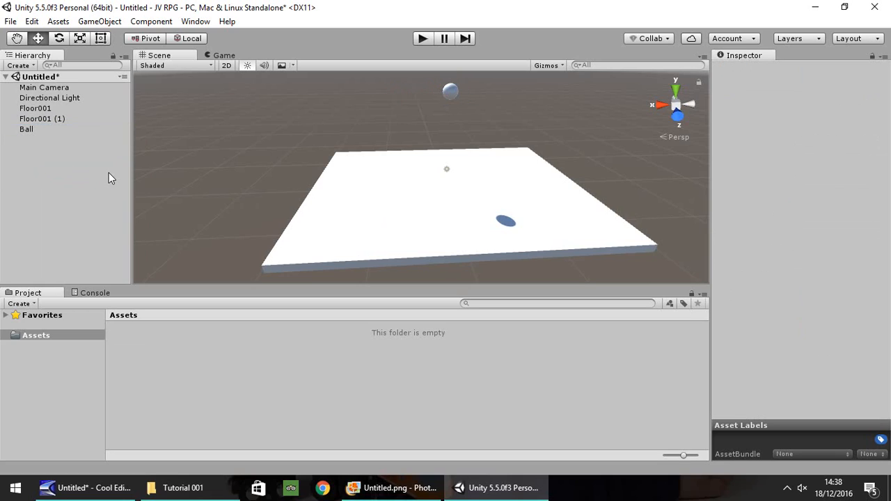
Save the scene as Area01 in the project's Assets folder.
left_click(10, 21)
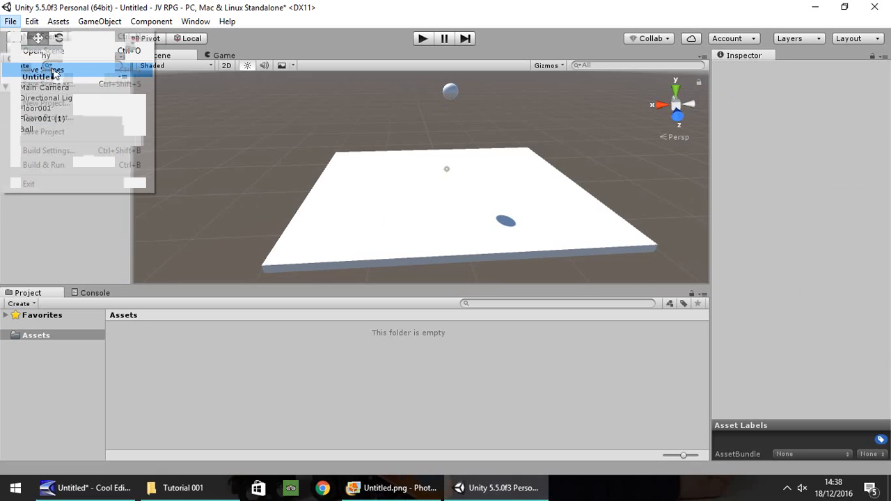
left_click(52, 70)
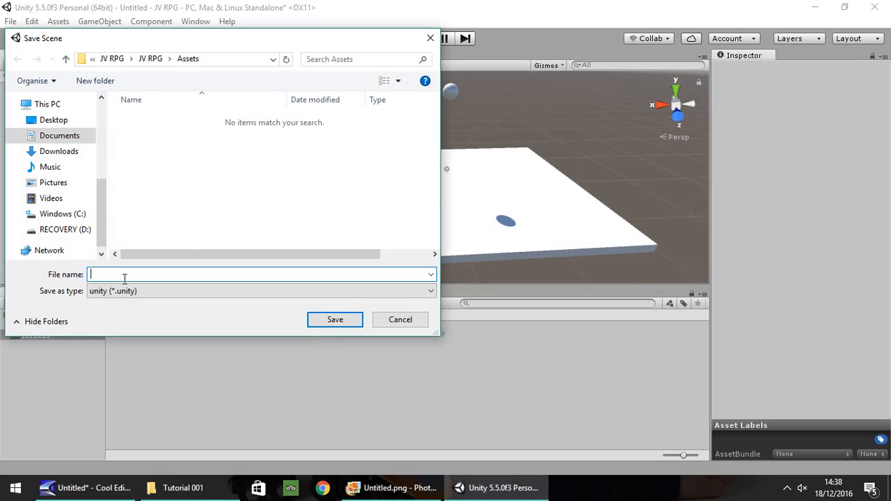
type("Area01")
key("Return")
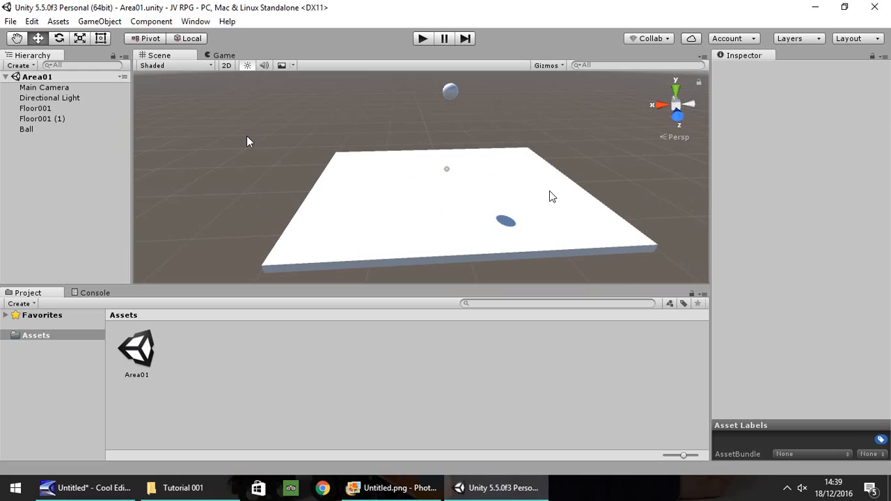
Examine the target platforms in the Build Settings, including Xbox One, PS4, PS Vita and PC, Mac & Linux Standalone, and close them.
left_click(6, 23)
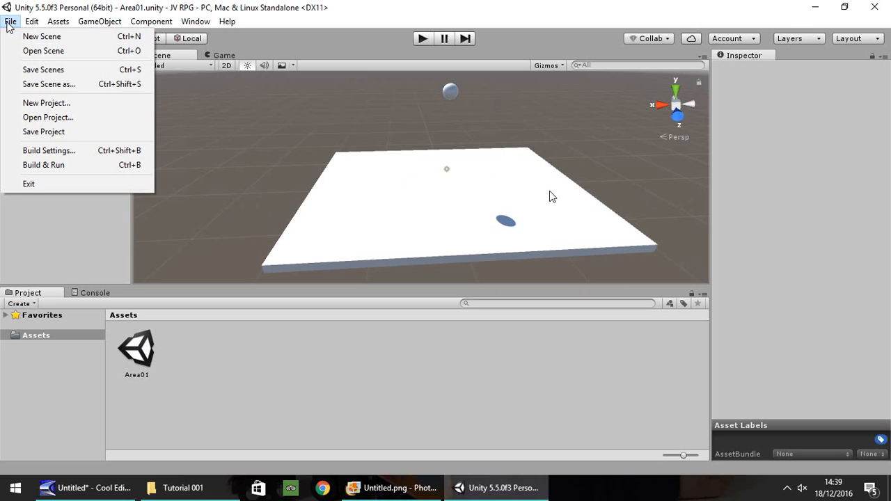
left_click(65, 151)
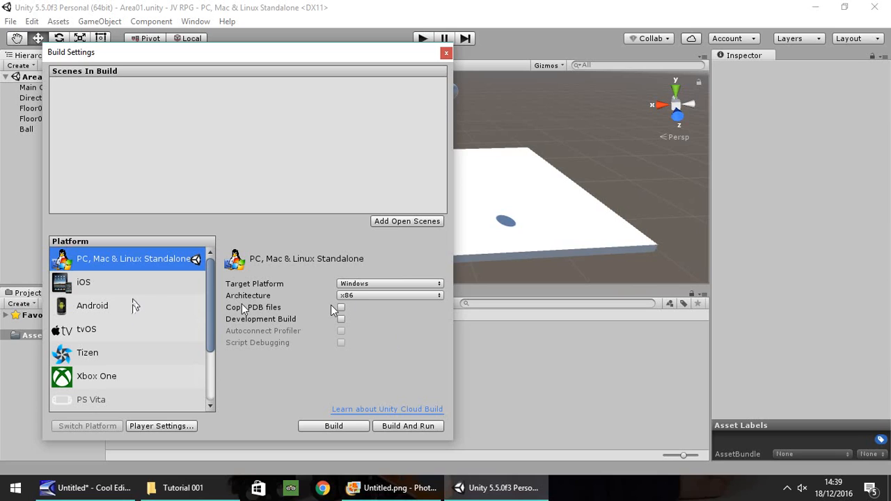
left_click(115, 285)
left_click_drag(210, 271, 208, 320)
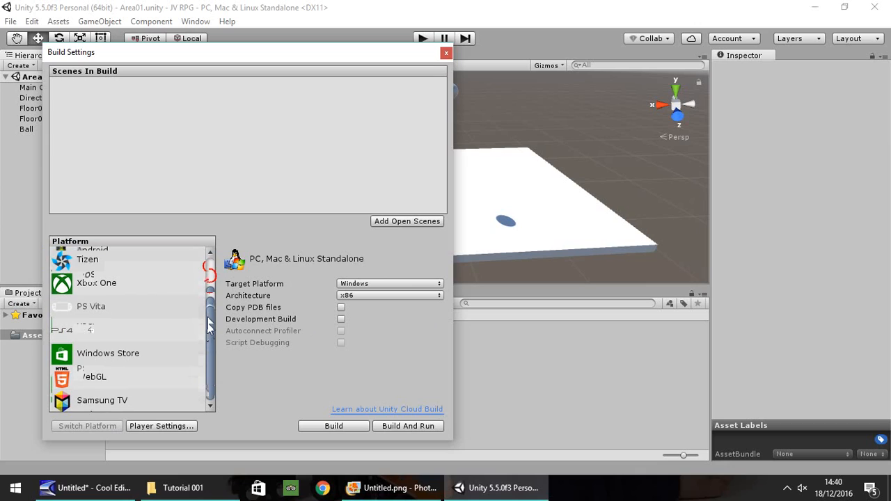
left_click(100, 283)
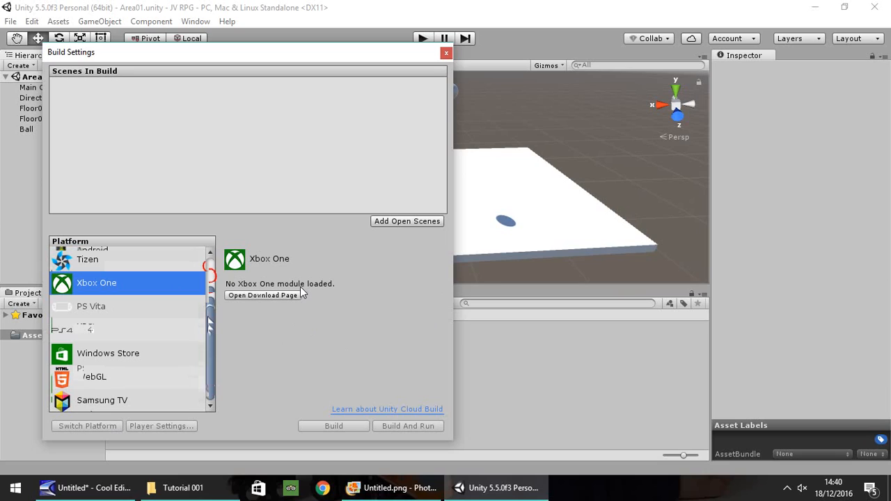
left_click(126, 320)
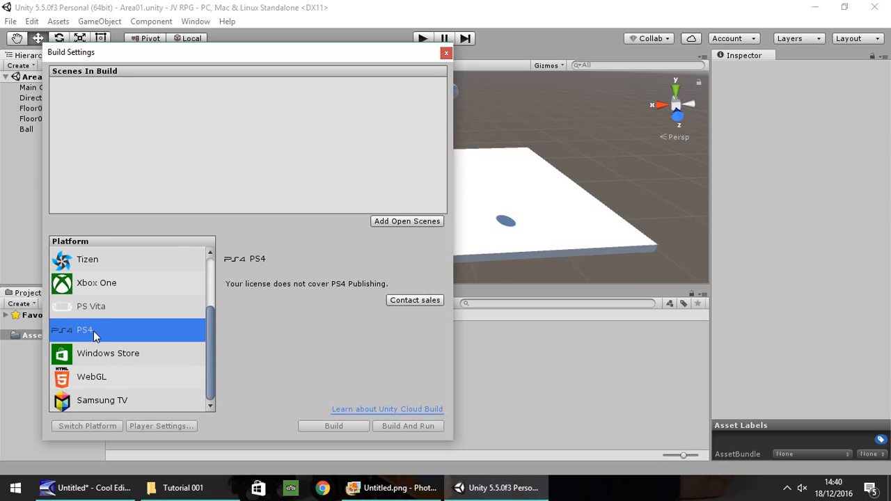
left_click(85, 307)
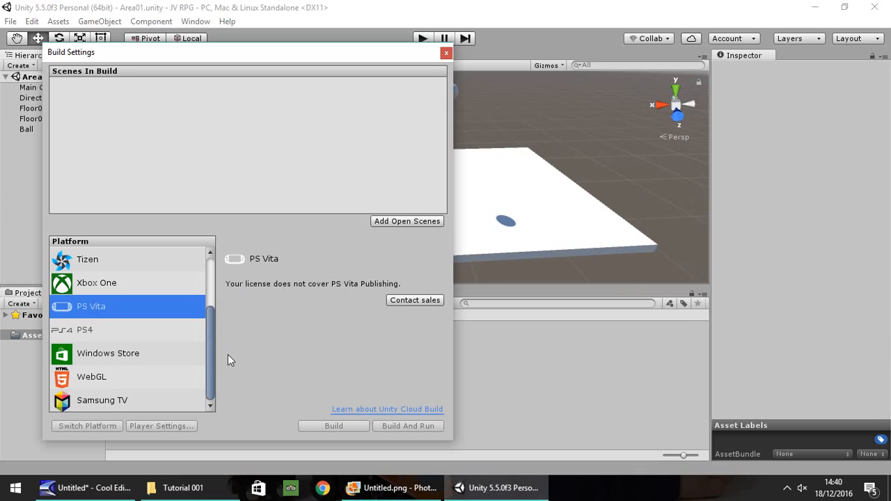
left_click_drag(211, 381, 208, 318)
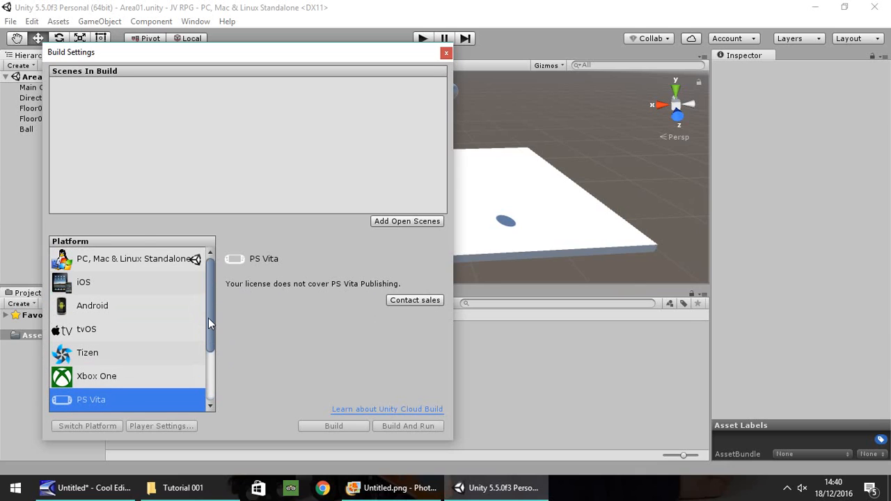
left_click(116, 263)
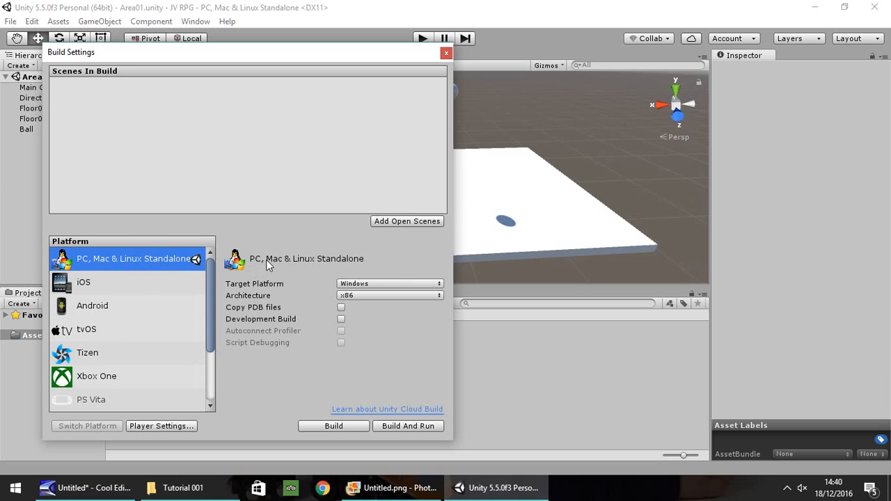
left_click(446, 54)
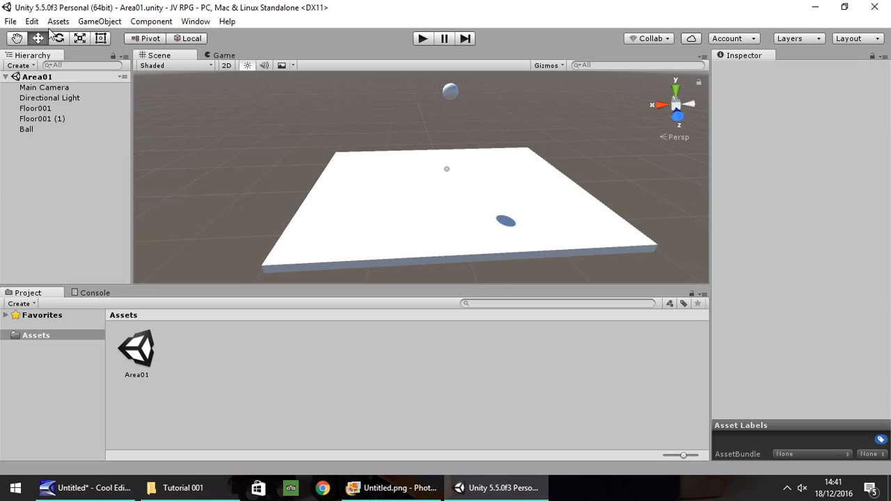
Add a Cylinder to the scene and raise it above the floor to Y 6.9.
left_click(103, 22)
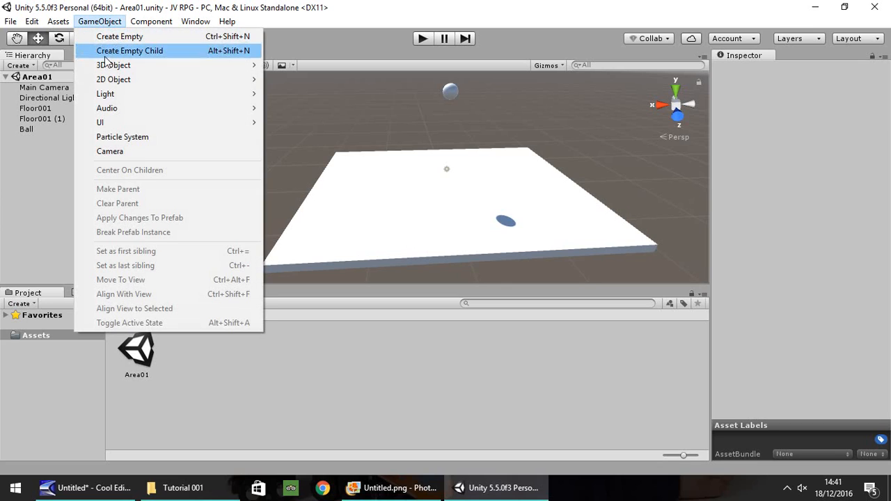
mouse_move(216, 68)
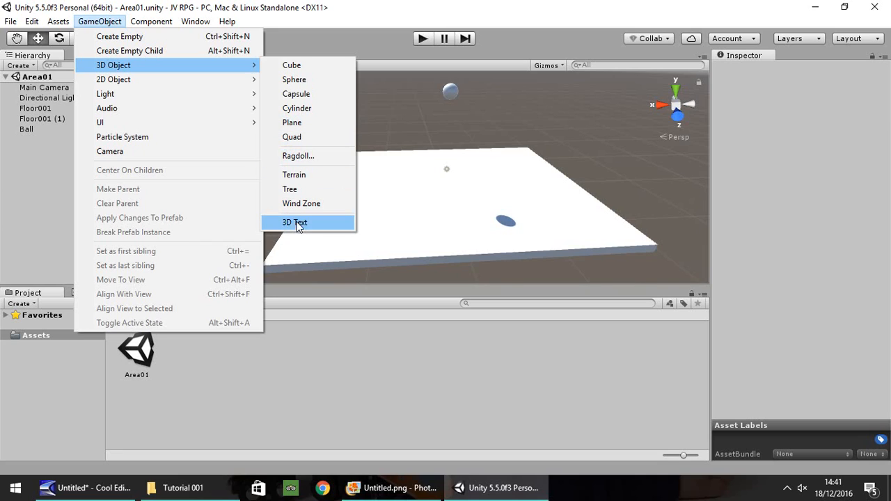
left_click(304, 111)
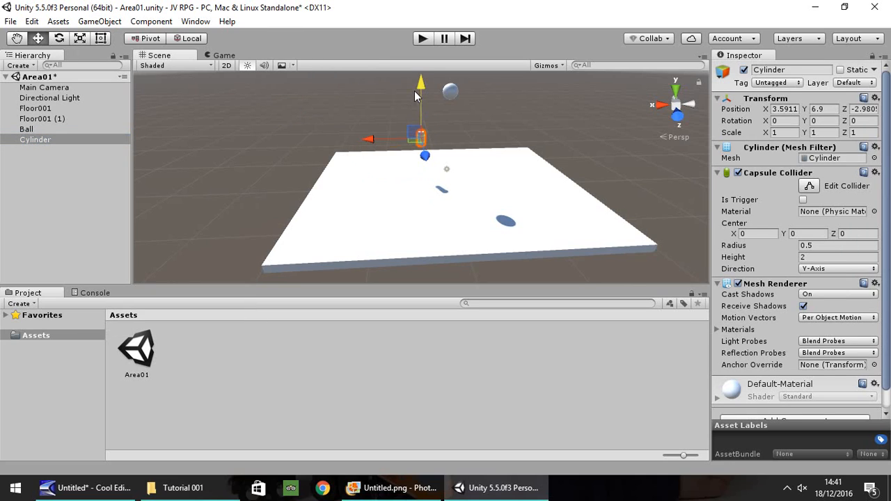
Set the Ball's X scale to 10.
left_click(451, 93)
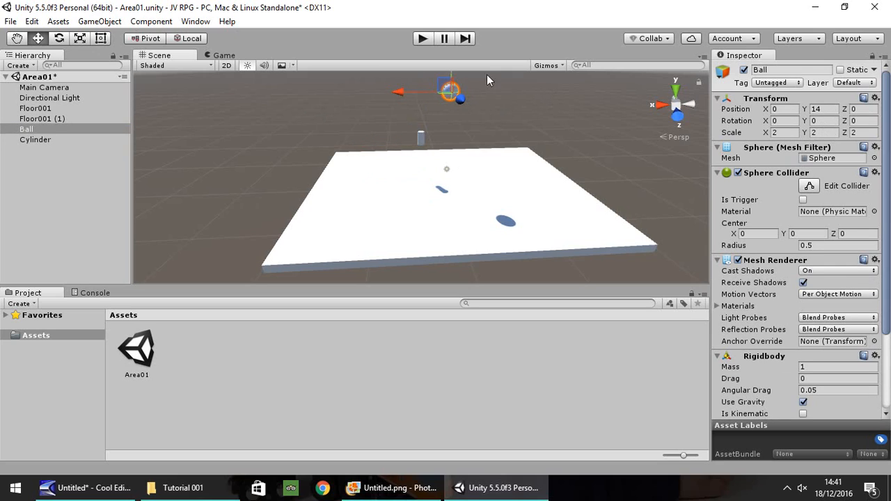
left_click(787, 132)
type("10")
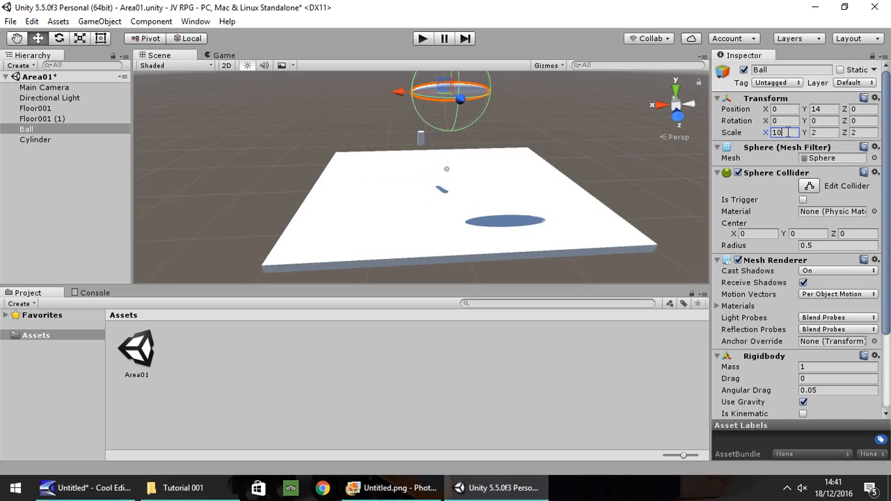